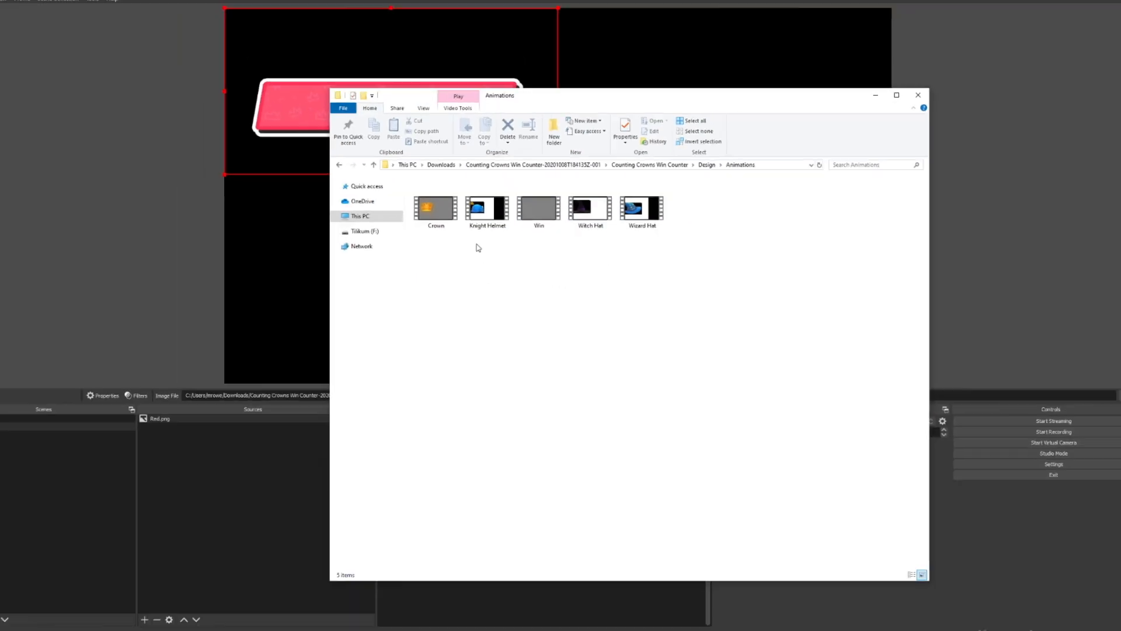
# - Add the Crown and Win animations from the Animations folder as sources, with Win placed between Crown and the red background
pyautogui.moveTo(298, 176); pyautogui.dragTo(0, 600)
pyautogui.moveTo(246, 425); pyautogui.dragTo(246, 426)
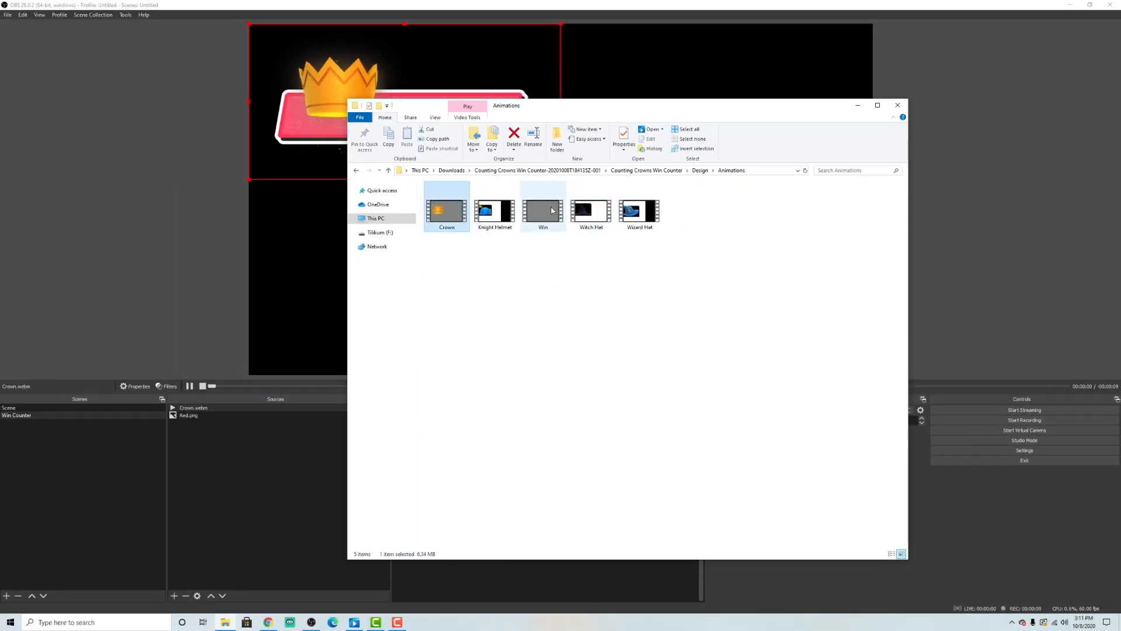
pyautogui.moveTo(543, 213); pyautogui.dragTo(224, 453)
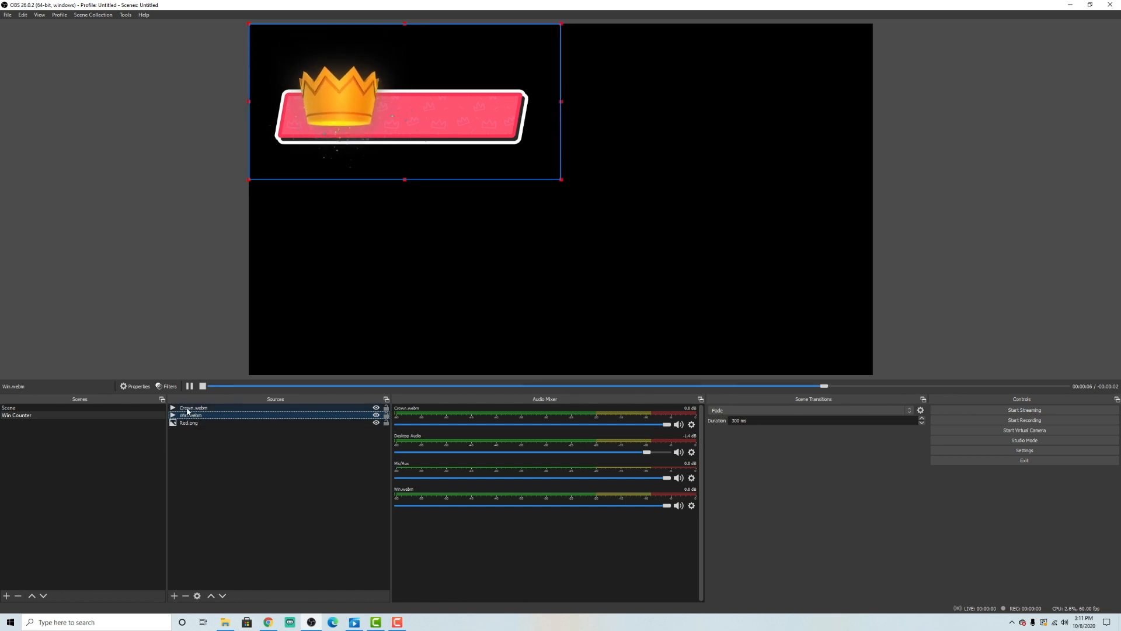
pyautogui.click(201, 408)
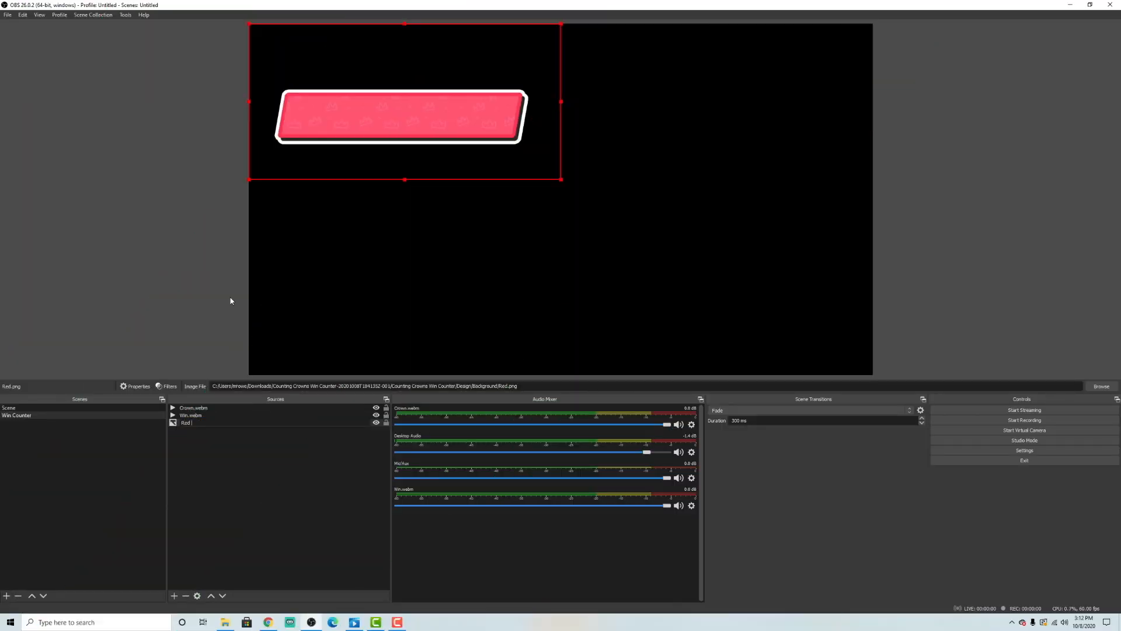
# - Rename the red image source to "Red Background" and the Win animation source to "New Win"
pyautogui.write('d')
pyautogui.press('Return')
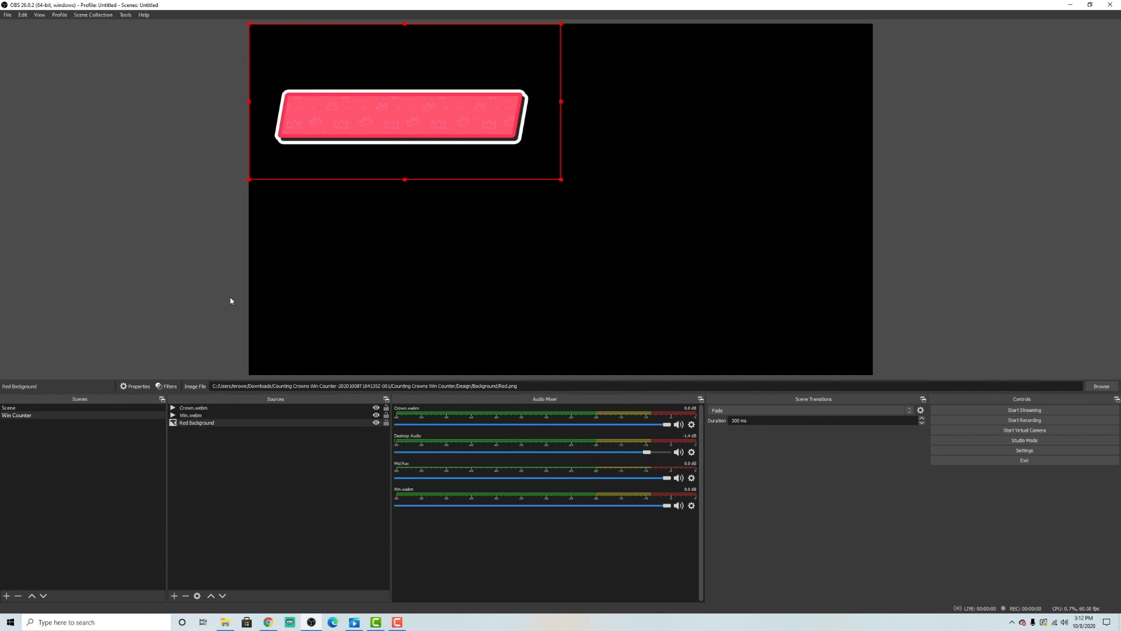
pyautogui.click(215, 411)
pyautogui.rightClick(215, 411)
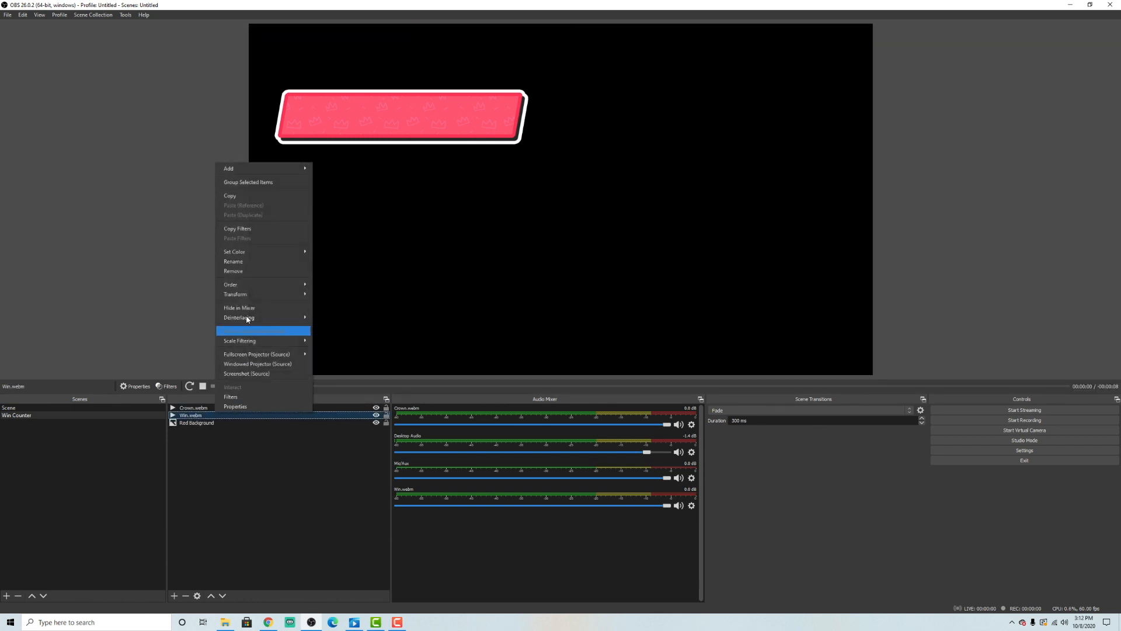
pyautogui.click(246, 261)
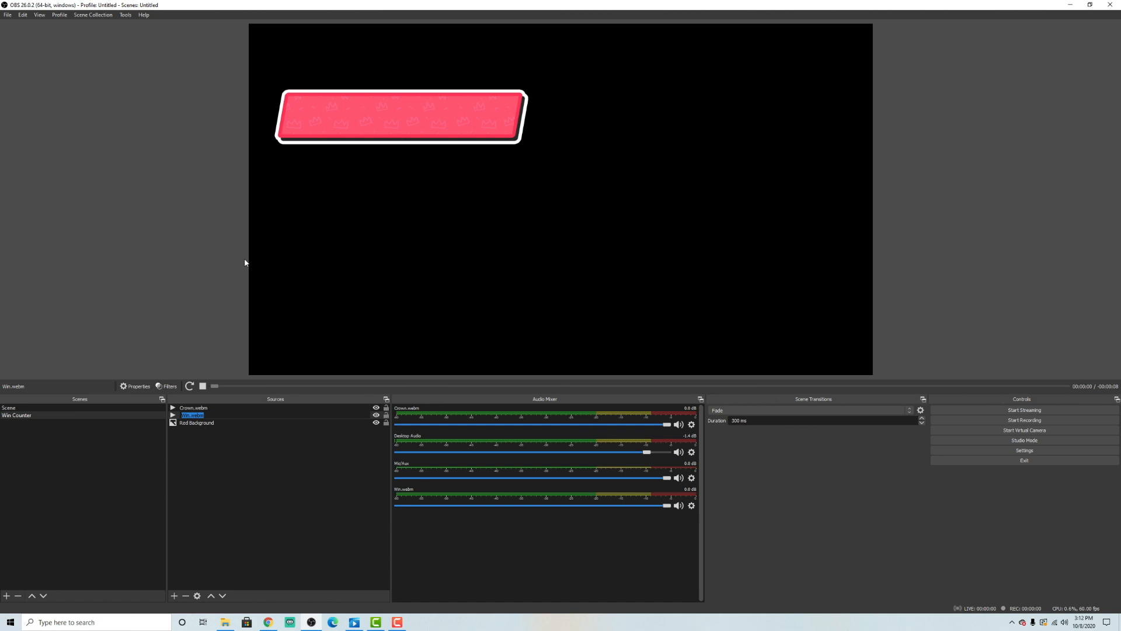
pyautogui.write('New Win')
pyautogui.press('Return')
# - Rename the Crown animation source to "Crown Loop" and set it to loop and close its file when inactive
pyautogui.rightClick(191, 408)
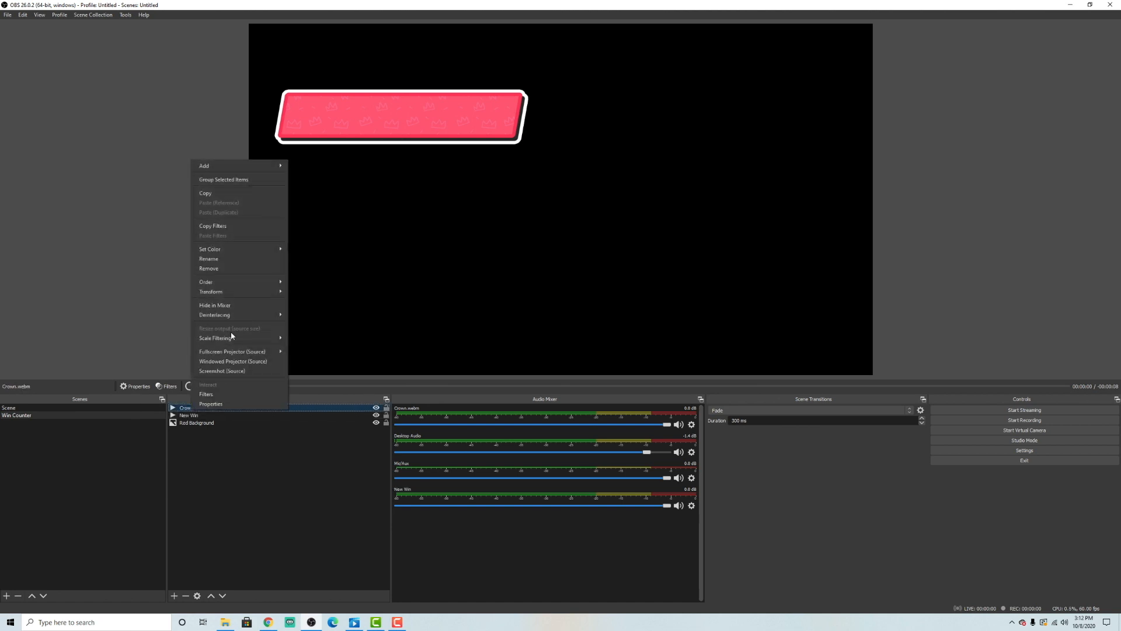
pyautogui.click(223, 258)
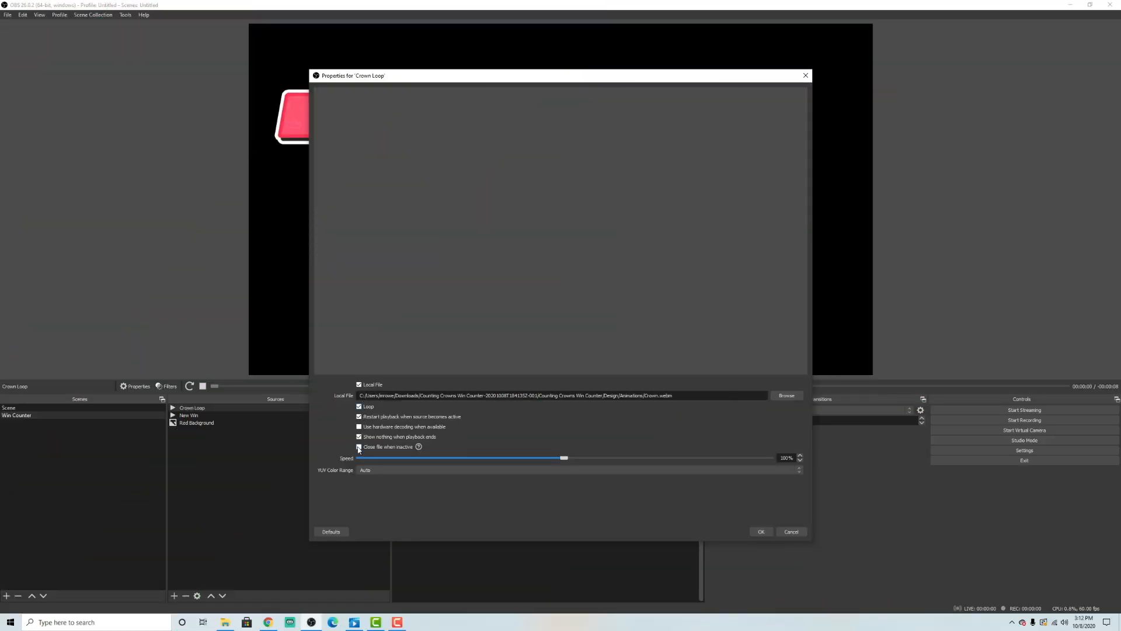
pyautogui.click(765, 533)
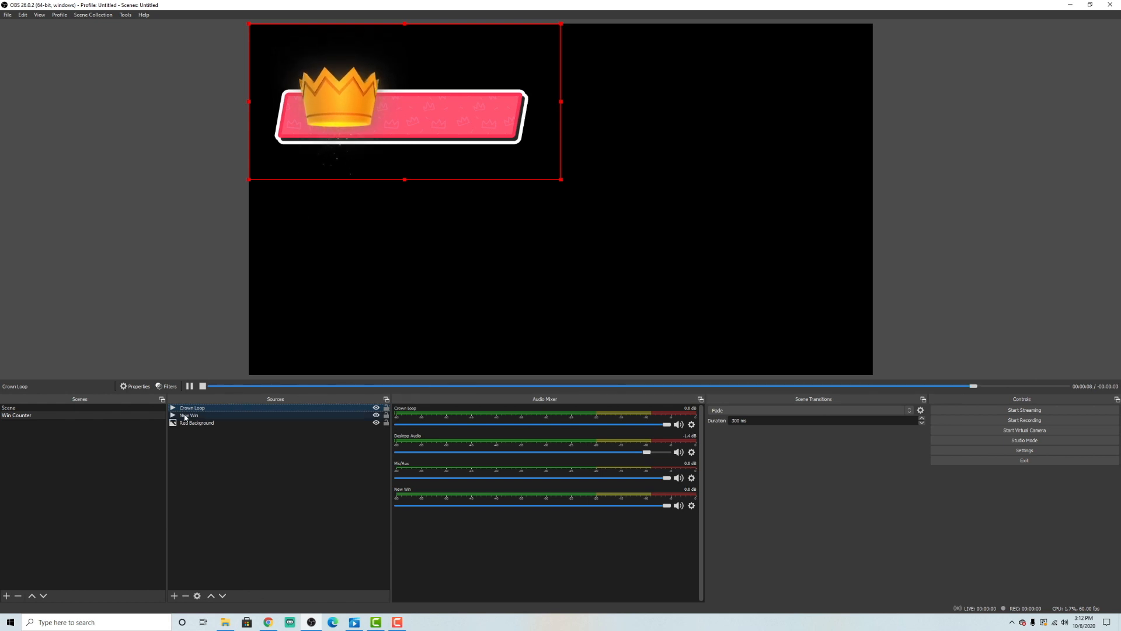
# - Set the New Win source to close its file when inactive, leaving looping off
pyautogui.rightClick(205, 415)
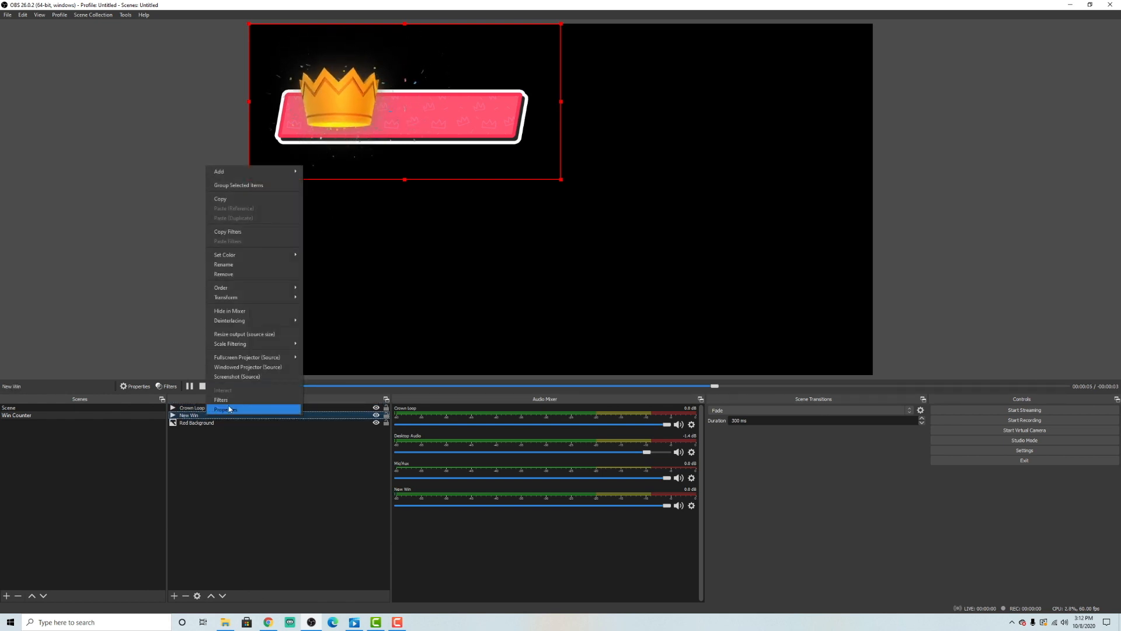
pyautogui.click(227, 410)
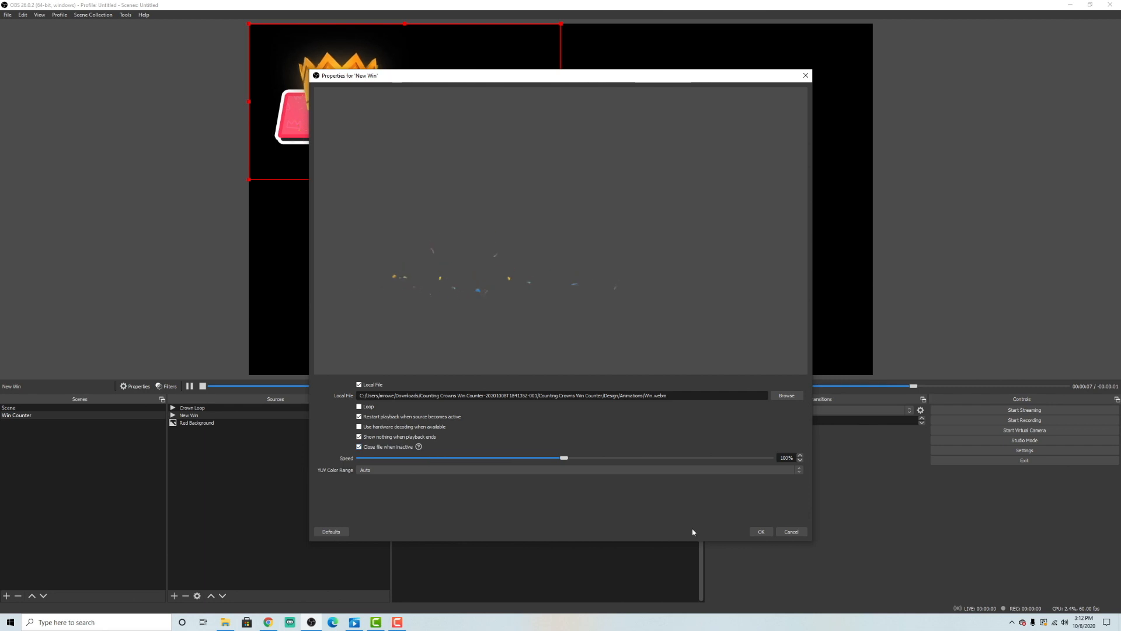
pyautogui.click(756, 532)
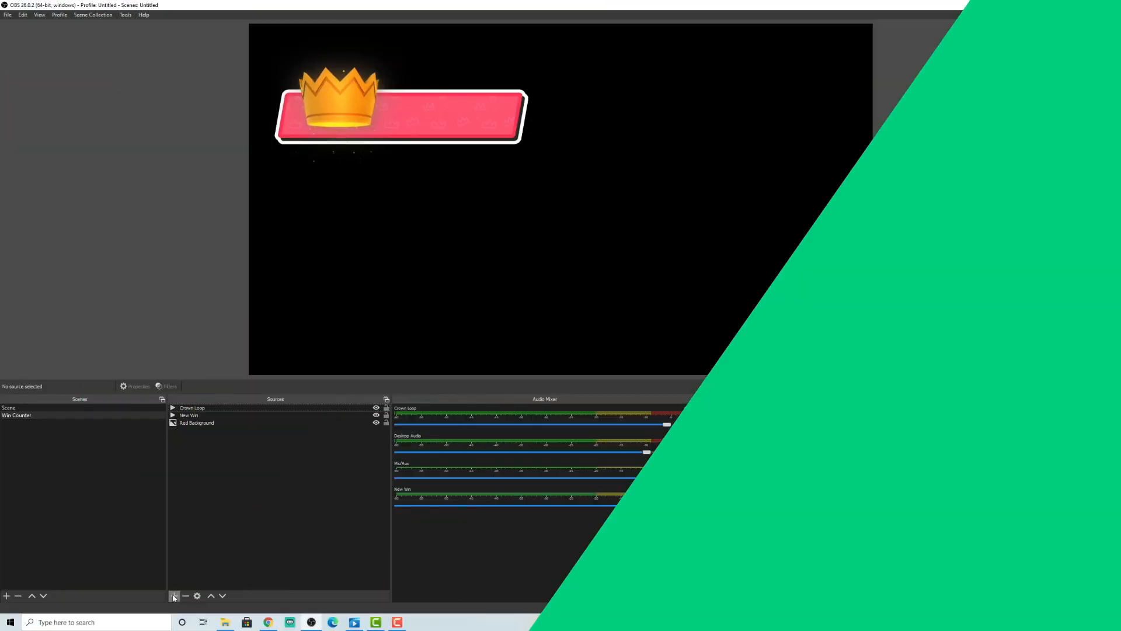
# - Create a new text source named "Win Number" in the Win Counter scene
pyautogui.click(174, 596)
pyautogui.click(198, 543)
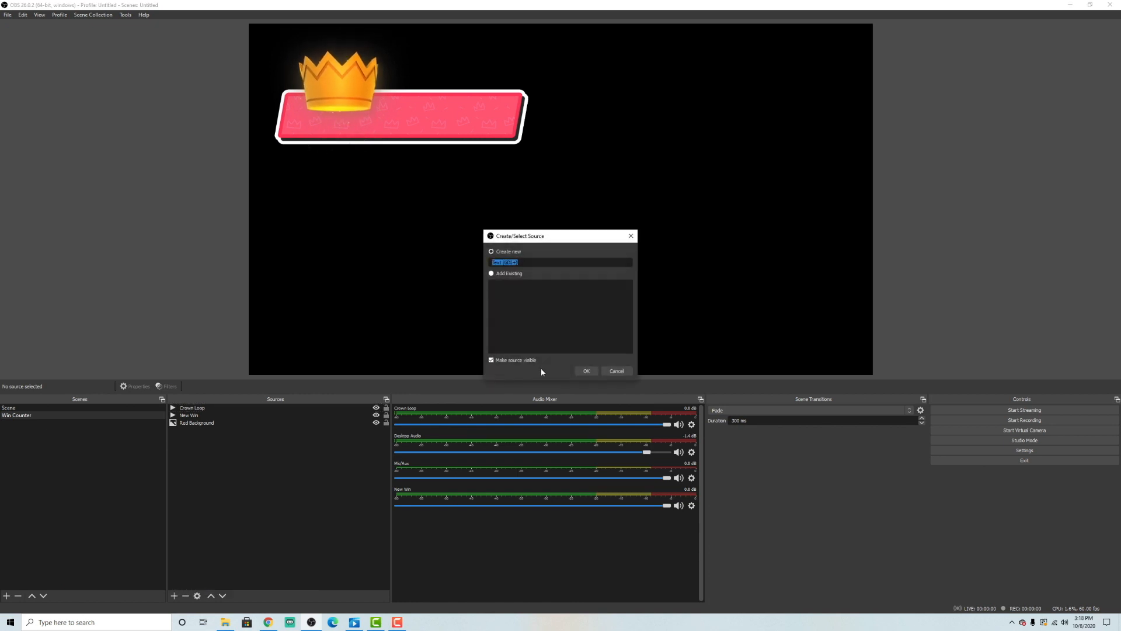
pyautogui.write('Win Num')
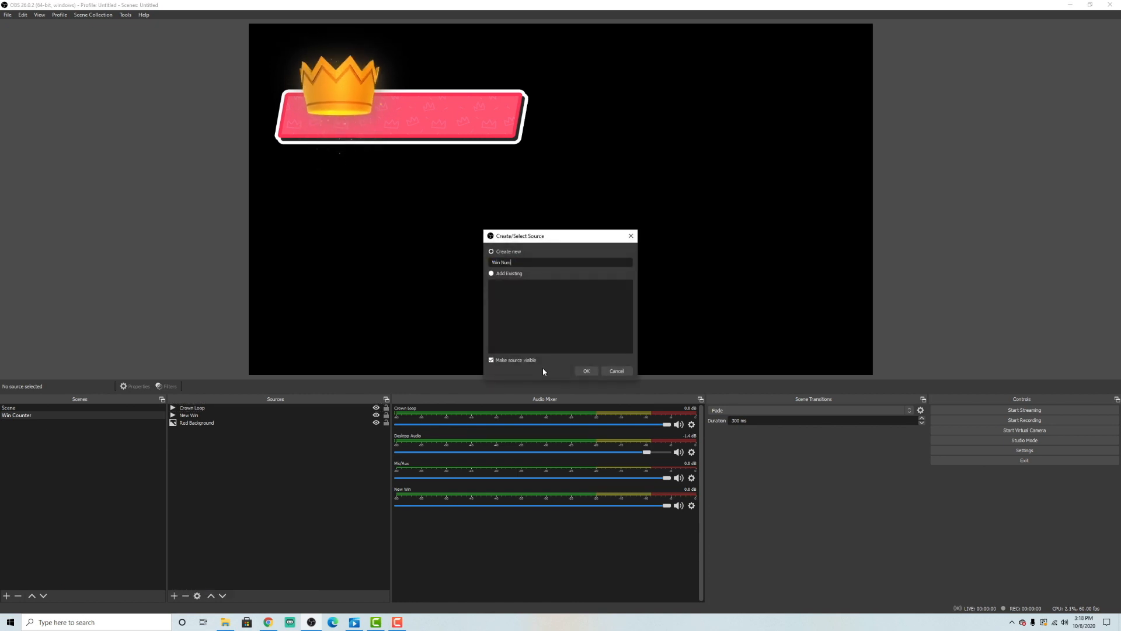
pyautogui.write('ber')
pyautogui.press('Return')
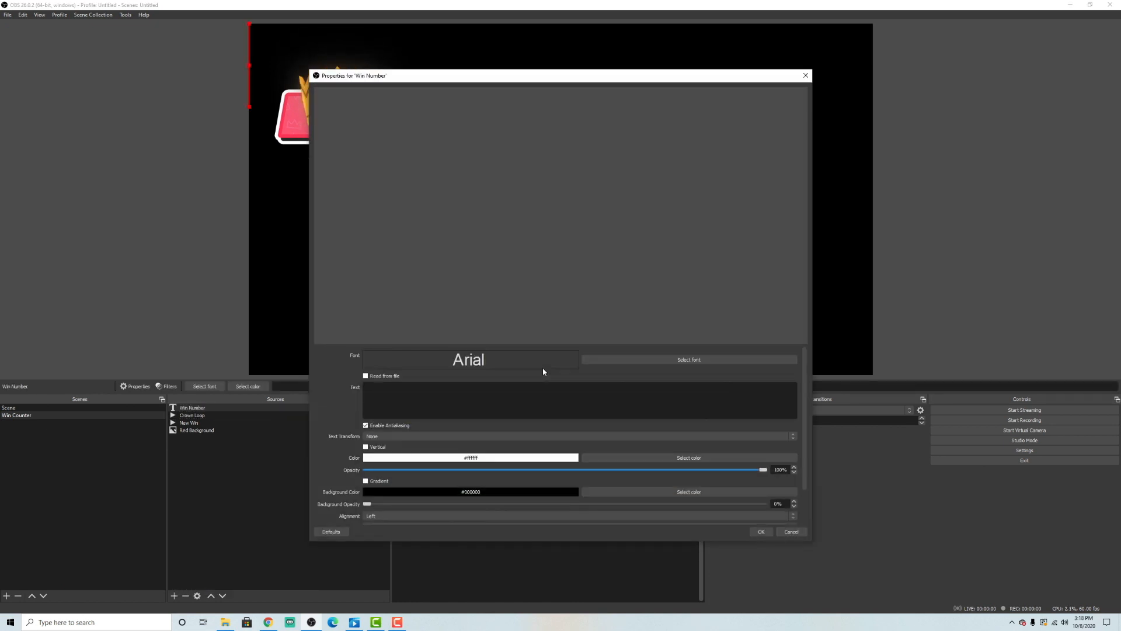
# - Make the Win Number text read from the Counting Crowns text file in the AutoHotKey folder
pyautogui.click(366, 376)
pyautogui.click(782, 430)
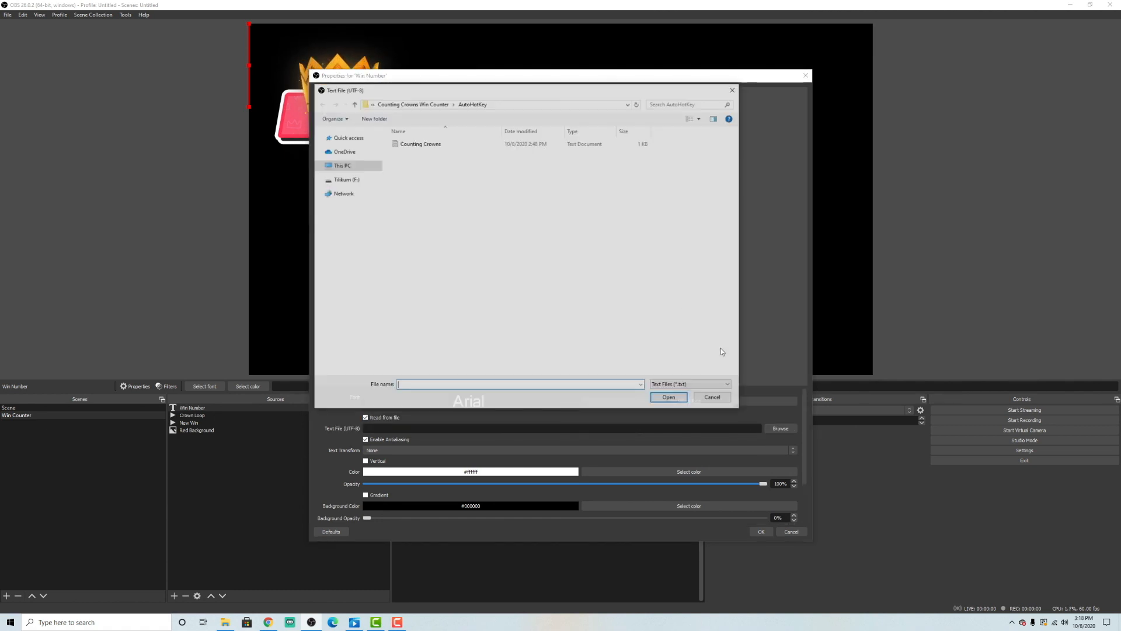
pyautogui.click(431, 102)
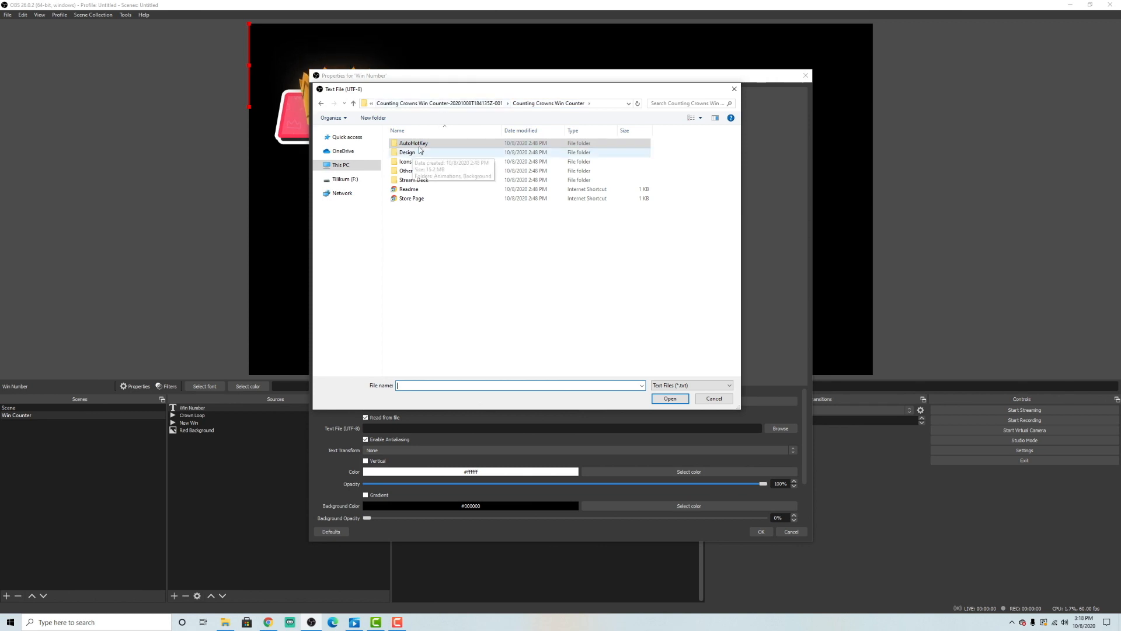
pyautogui.doubleClick(462, 145)
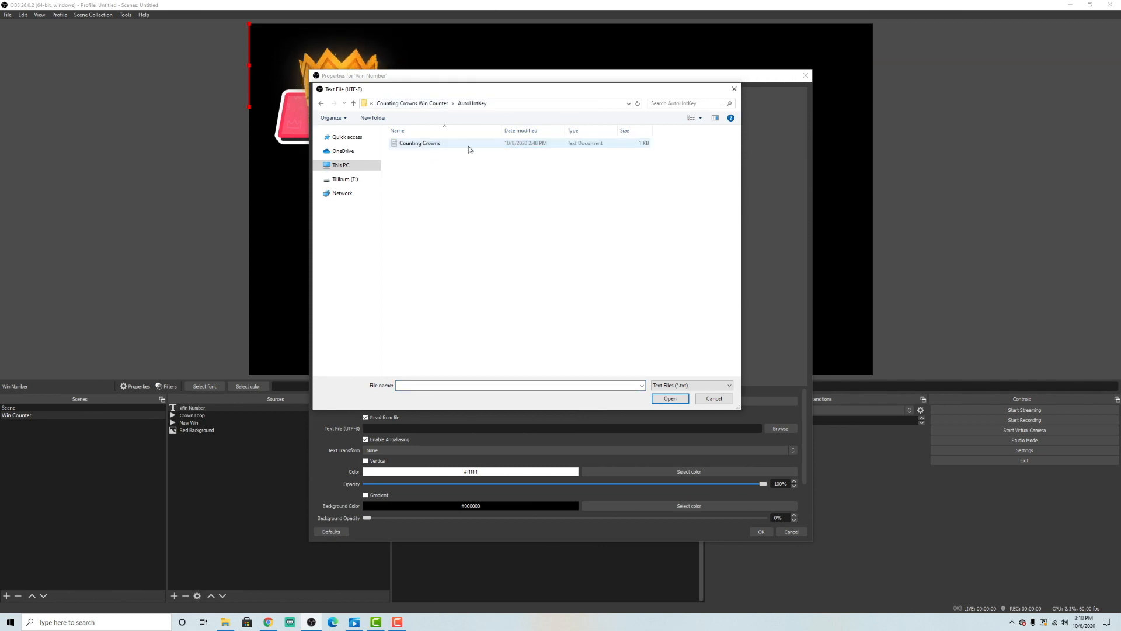
pyautogui.click(424, 146)
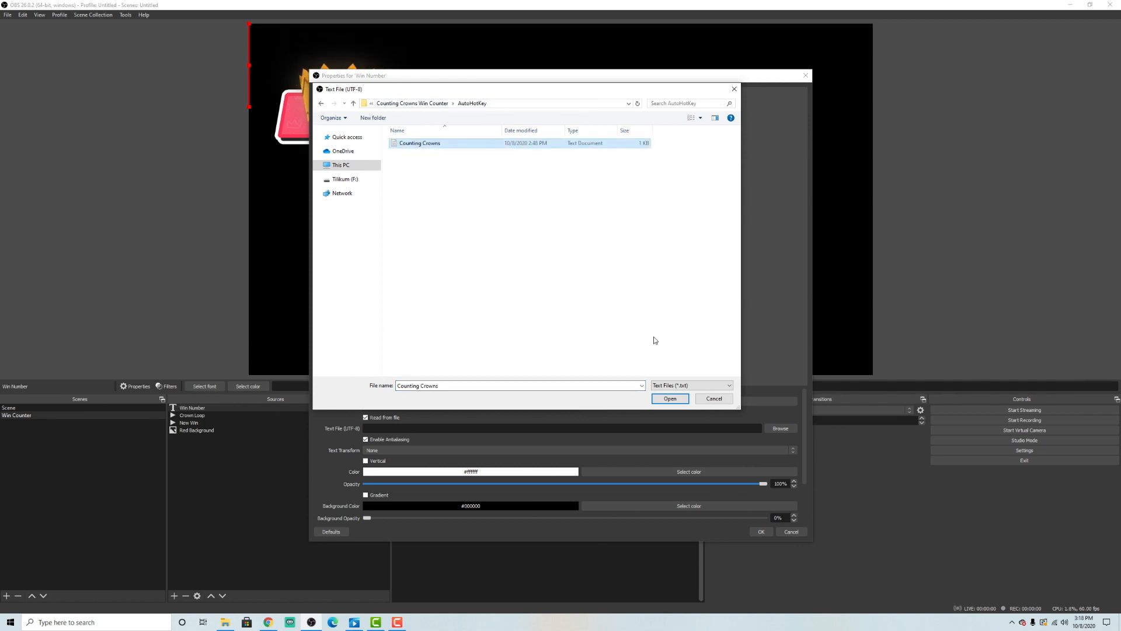
pyautogui.click(672, 399)
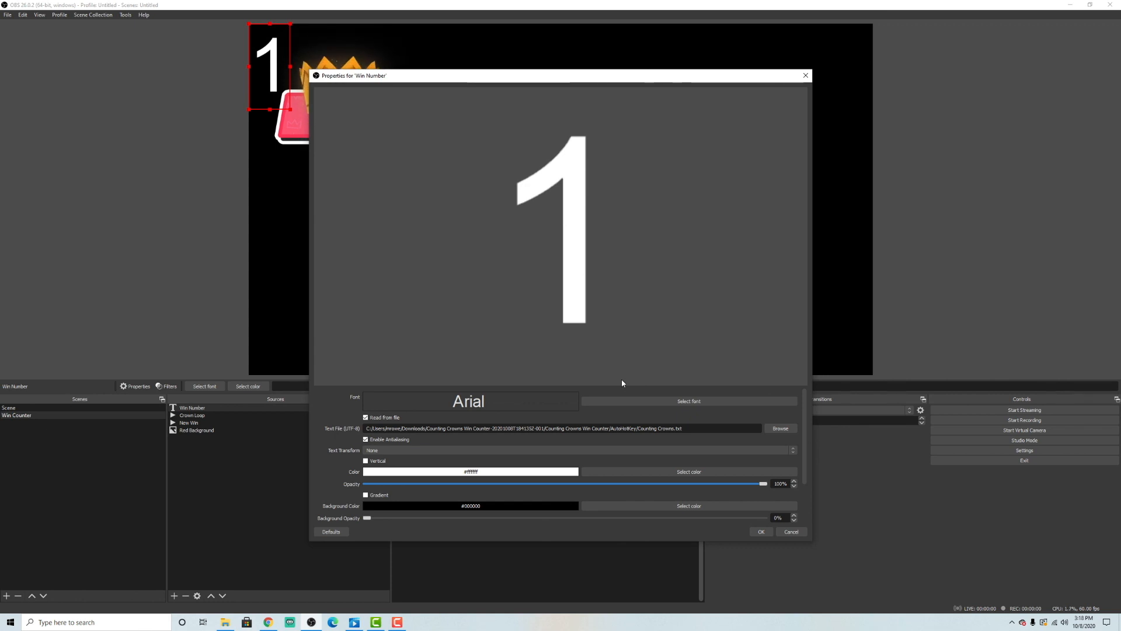
# - Set the Win Number font to Titan One Regular
pyautogui.click(673, 403)
pyautogui.write('tit')
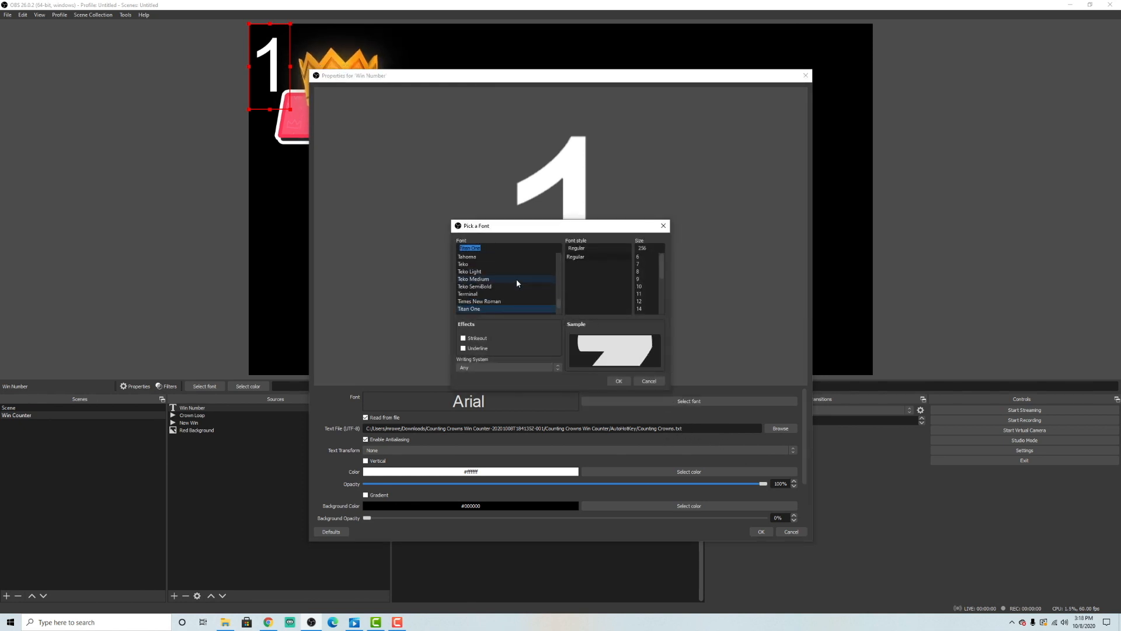
pyautogui.press('Return')
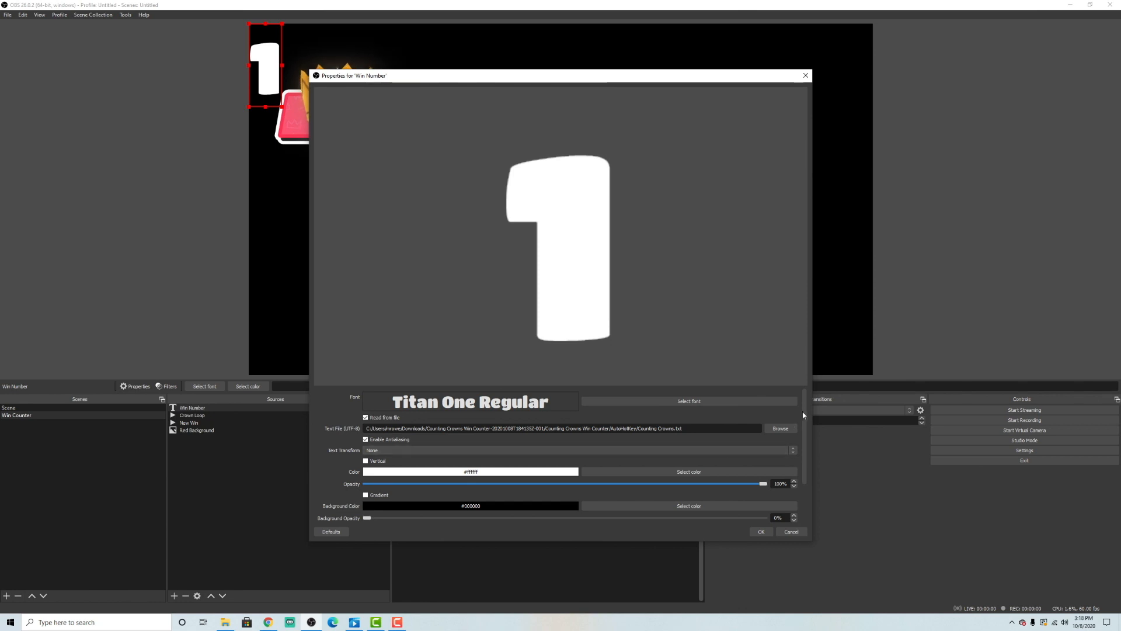
# - Centre-align the Win Number text and give it custom text extents 700 wide and 250 high
pyautogui.moveTo(809, 448); pyautogui.dragTo(812, 506)
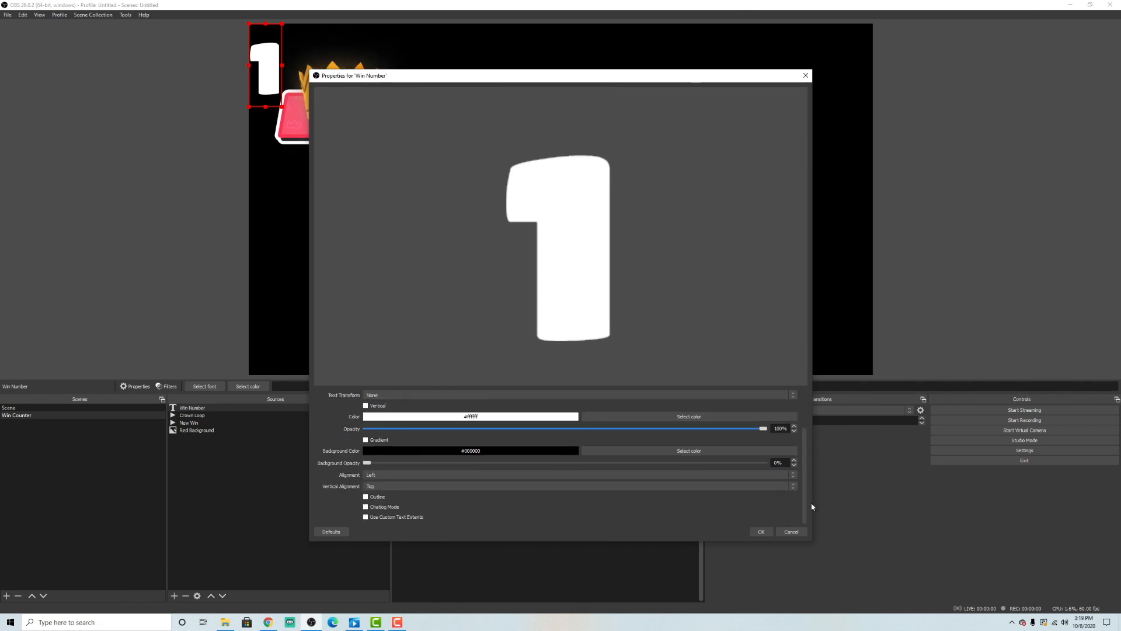
pyautogui.click(417, 520)
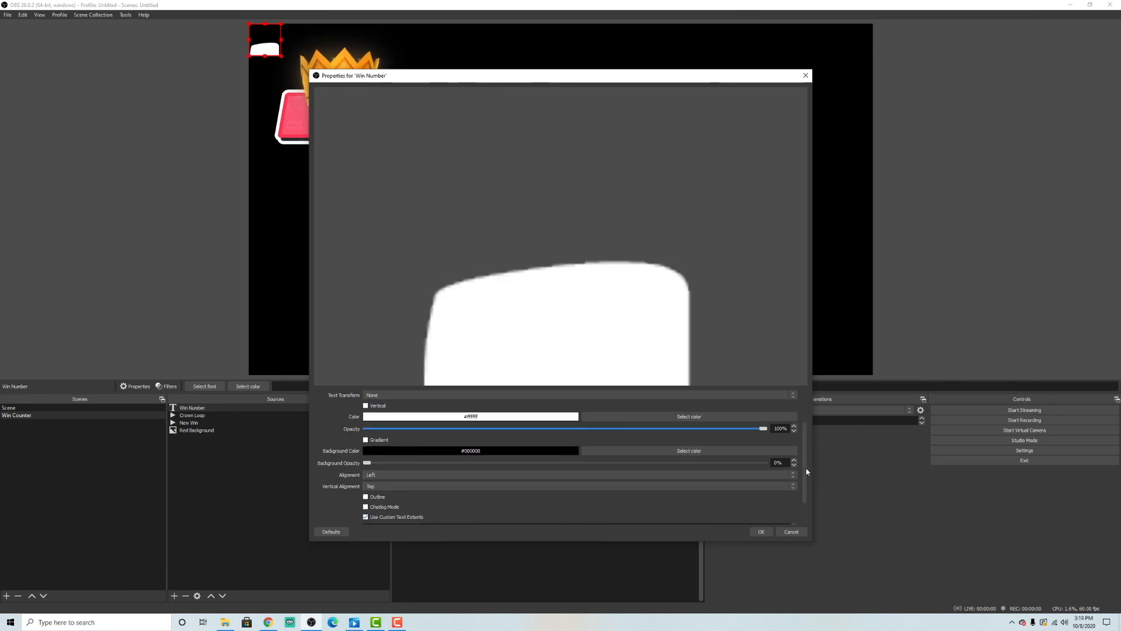
pyautogui.scroll(-2, 802, 508)
pyautogui.click(422, 441)
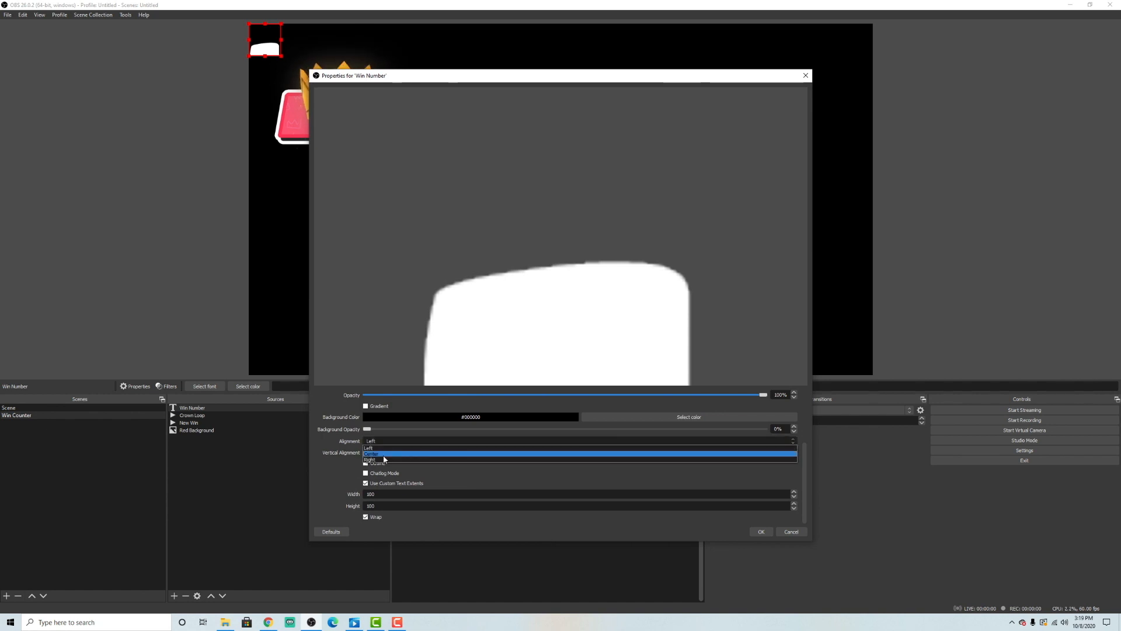
pyautogui.click(409, 450)
pyautogui.write('700')
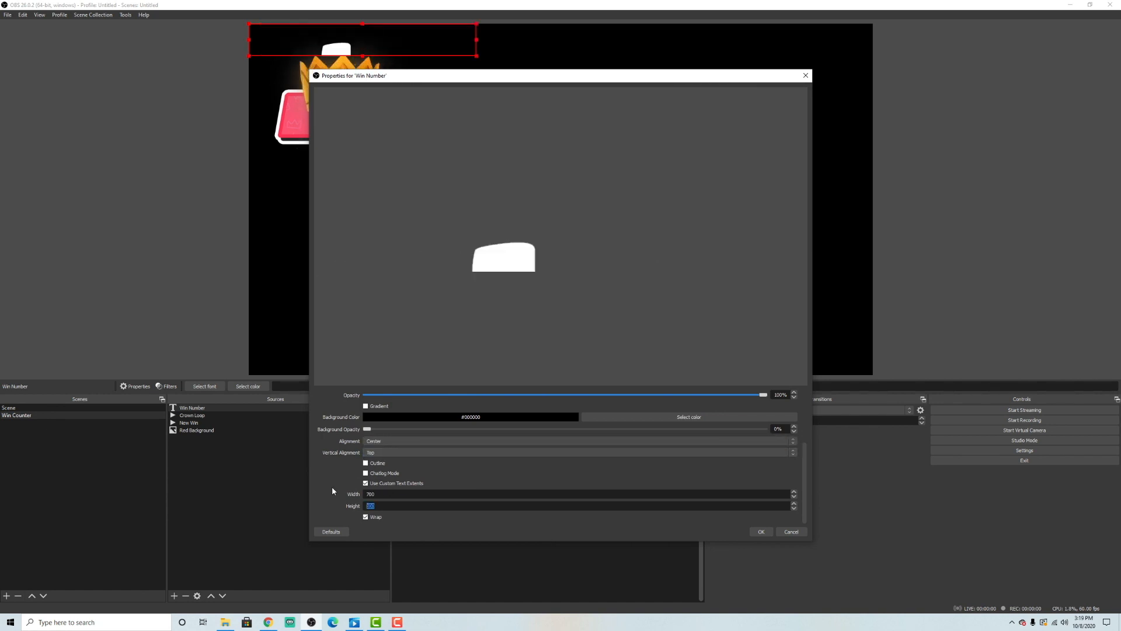
pyautogui.press('Tab')
pyautogui.write('250')
pyautogui.press('Return')
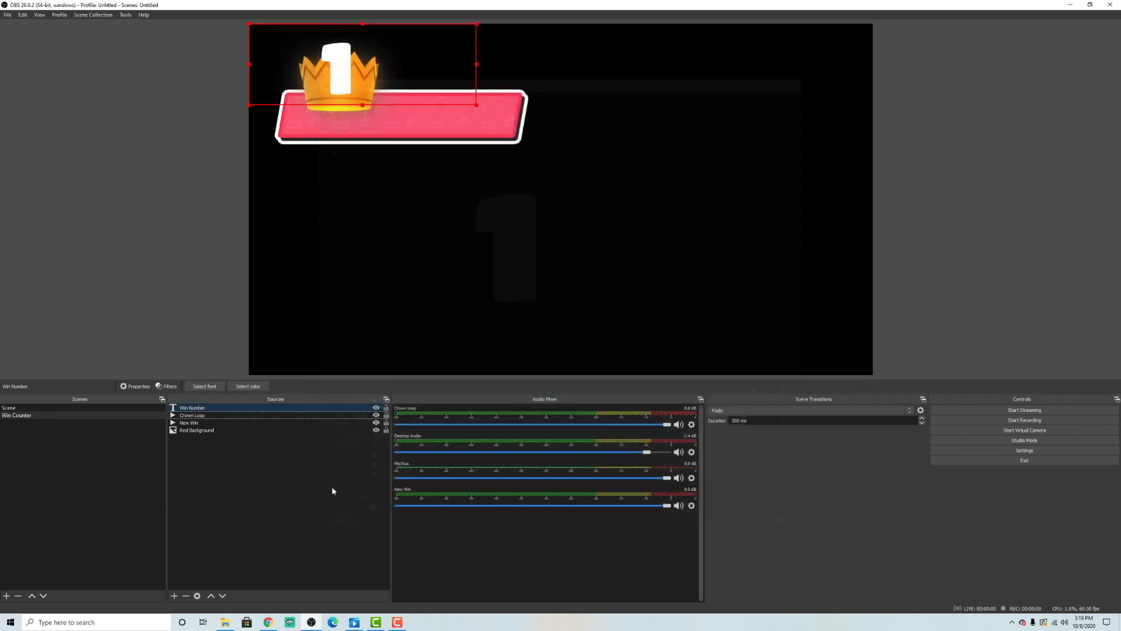
# - Shrink the win number onto the right part of the red banner and order its source just above Red Background
pyautogui.moveTo(344, 80); pyautogui.dragTo(471, 123)
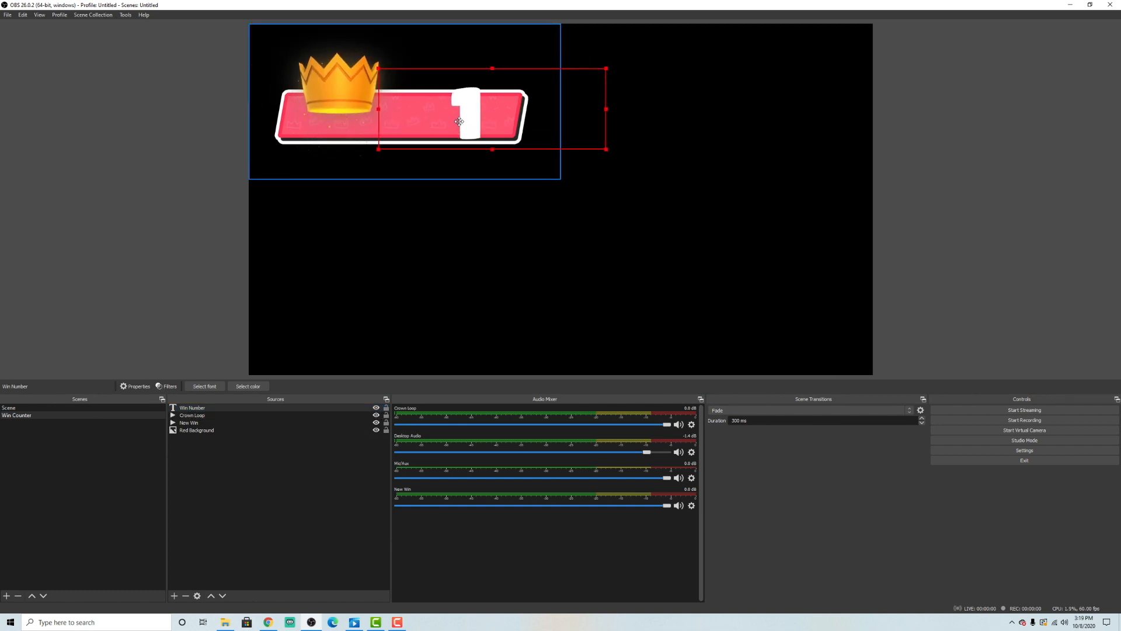
pyautogui.moveTo(601, 72); pyautogui.dragTo(563, 78)
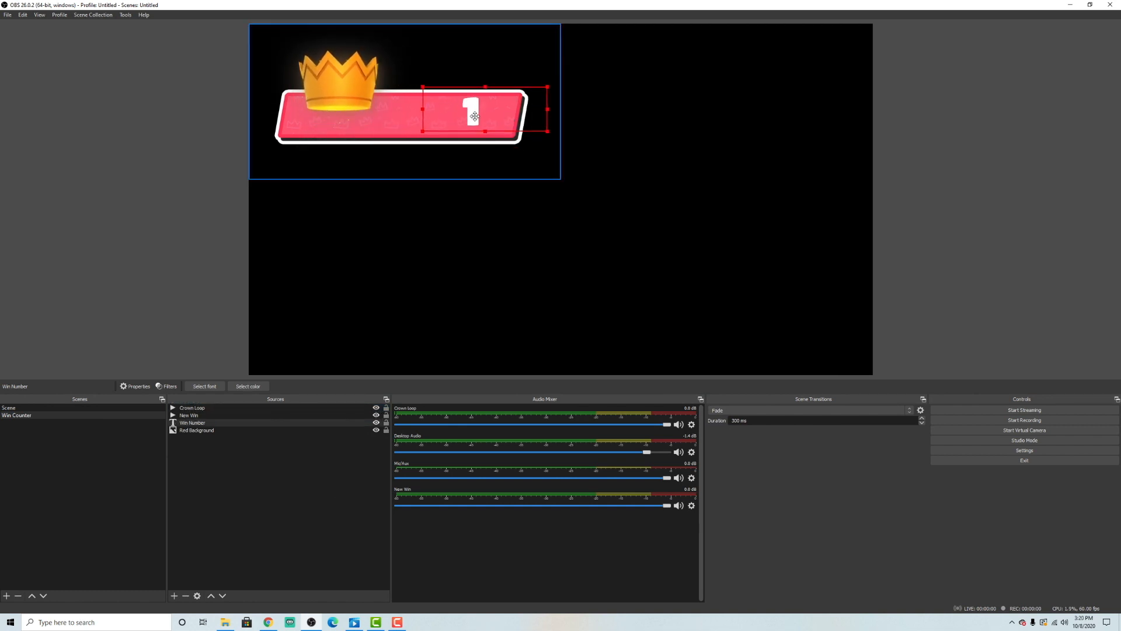
pyautogui.moveTo(474, 119); pyautogui.dragTo(474, 121)
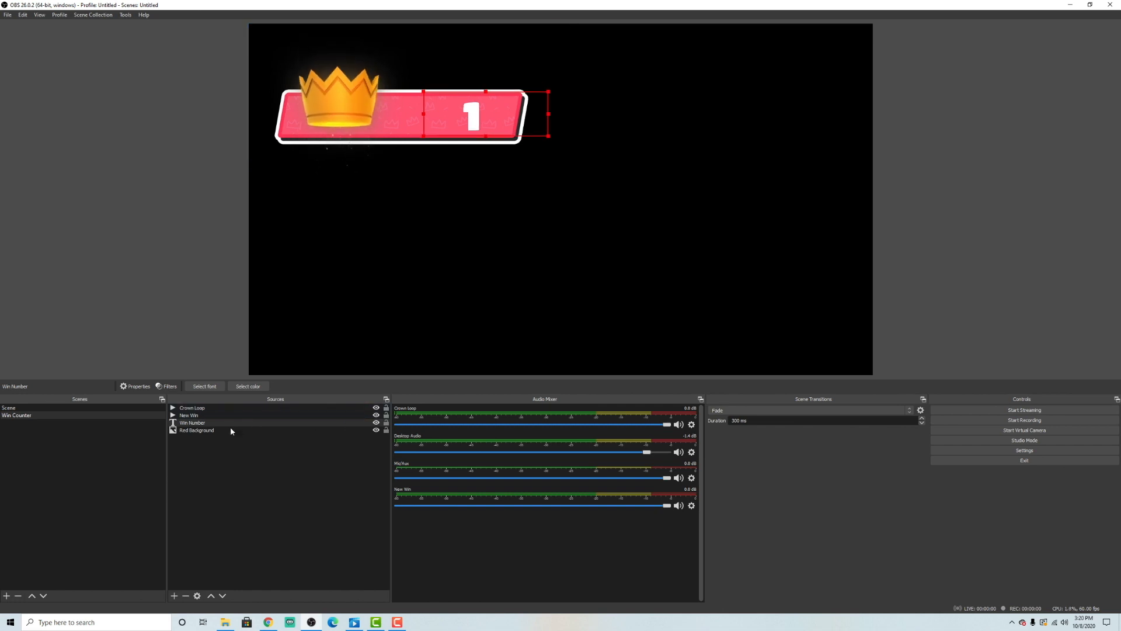
# - Hide and show the New Win source to test its animation
pyautogui.moveTo(201, 425); pyautogui.dragTo(194, 419)
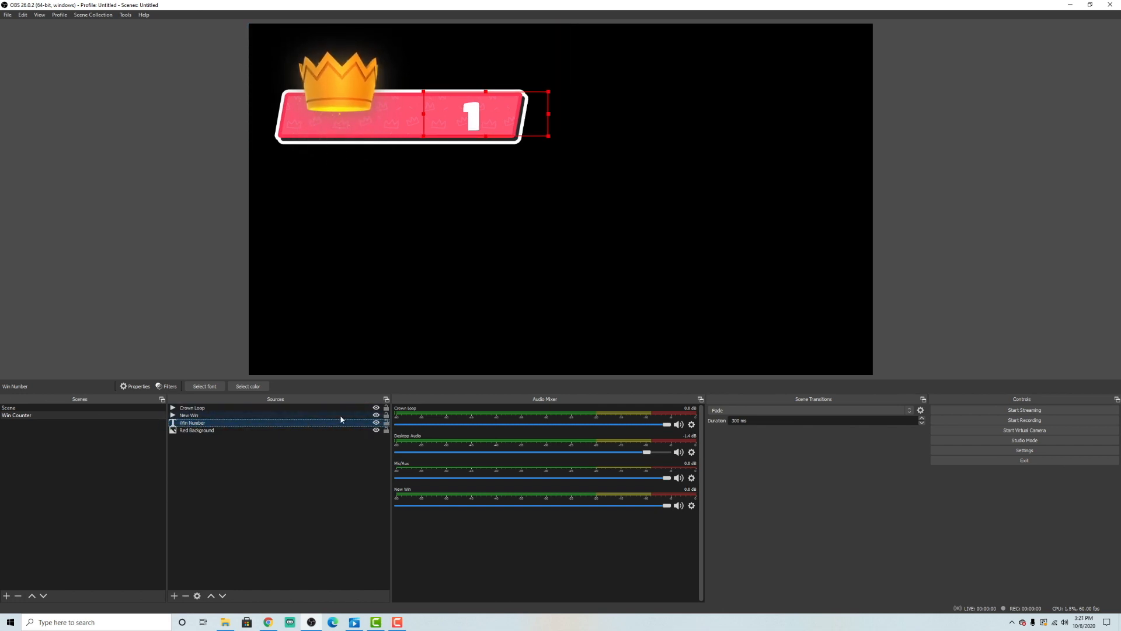
pyautogui.click(376, 415)
pyautogui.click(376, 414)
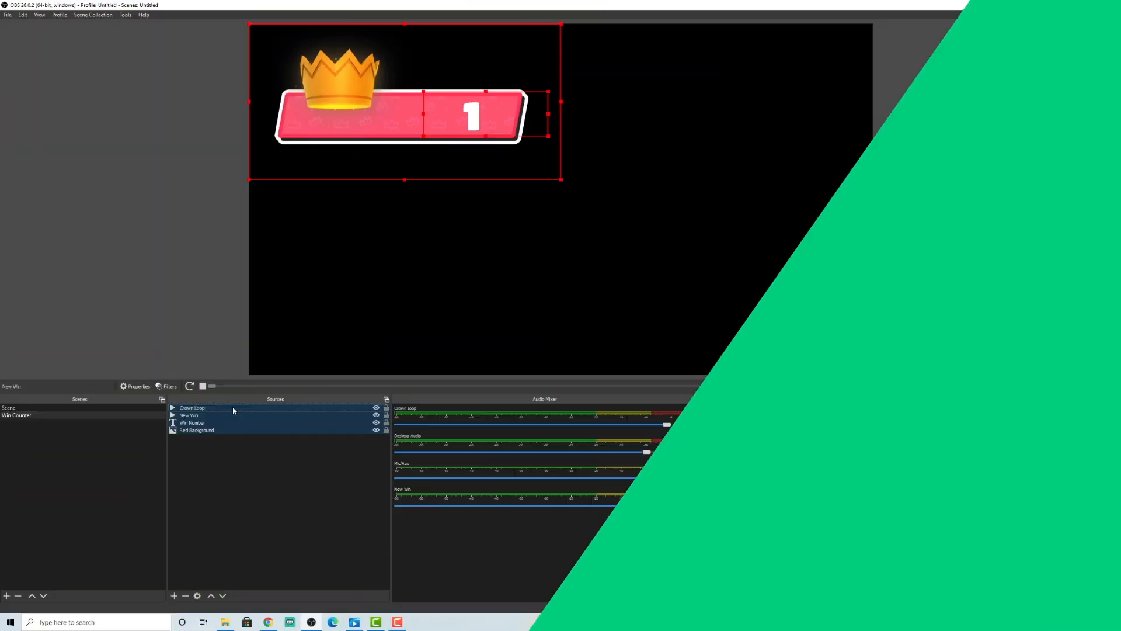
# - Group the crown, win animation, number and background sources as "Win Counter Group"
pyautogui.rightClick(232, 408)
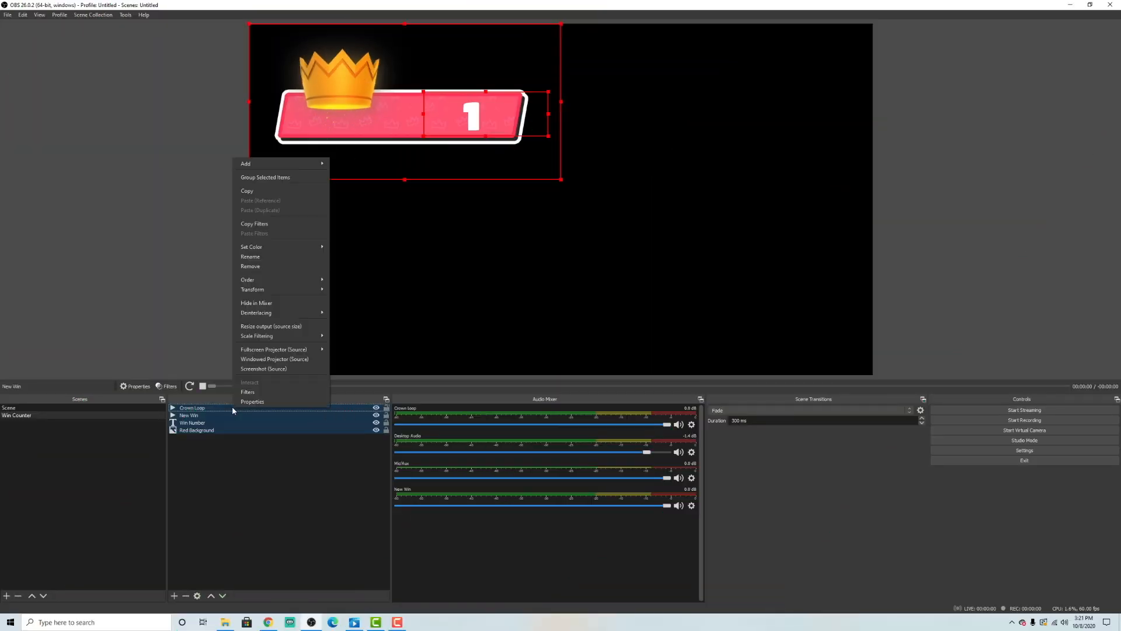
pyautogui.click(269, 177)
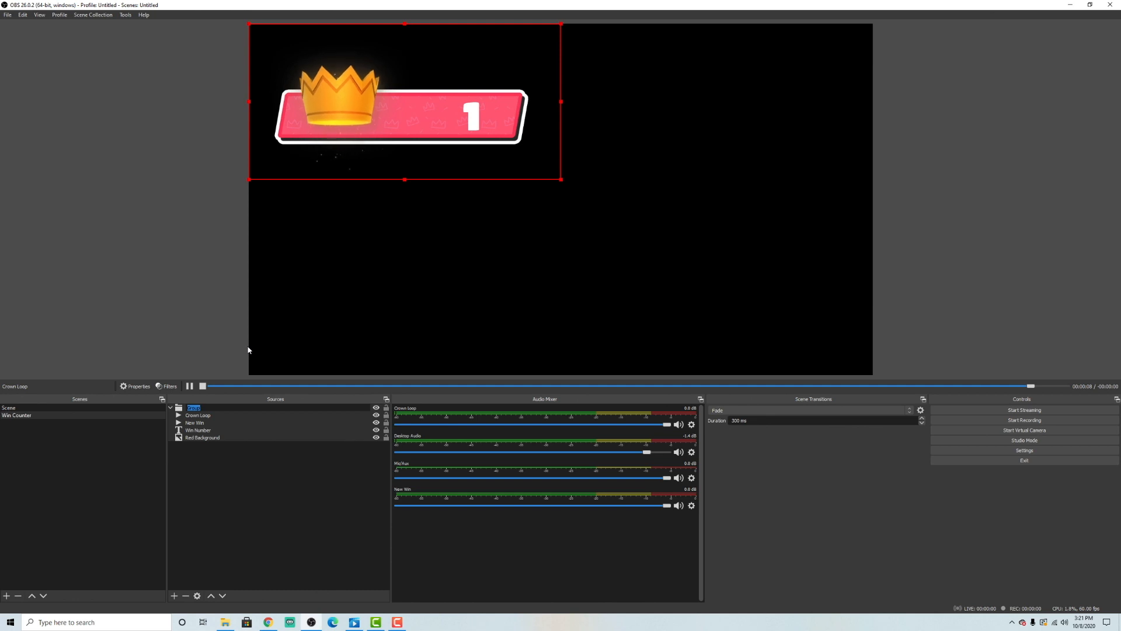
pyautogui.write('Win Counter Group')
pyautogui.press('Return')
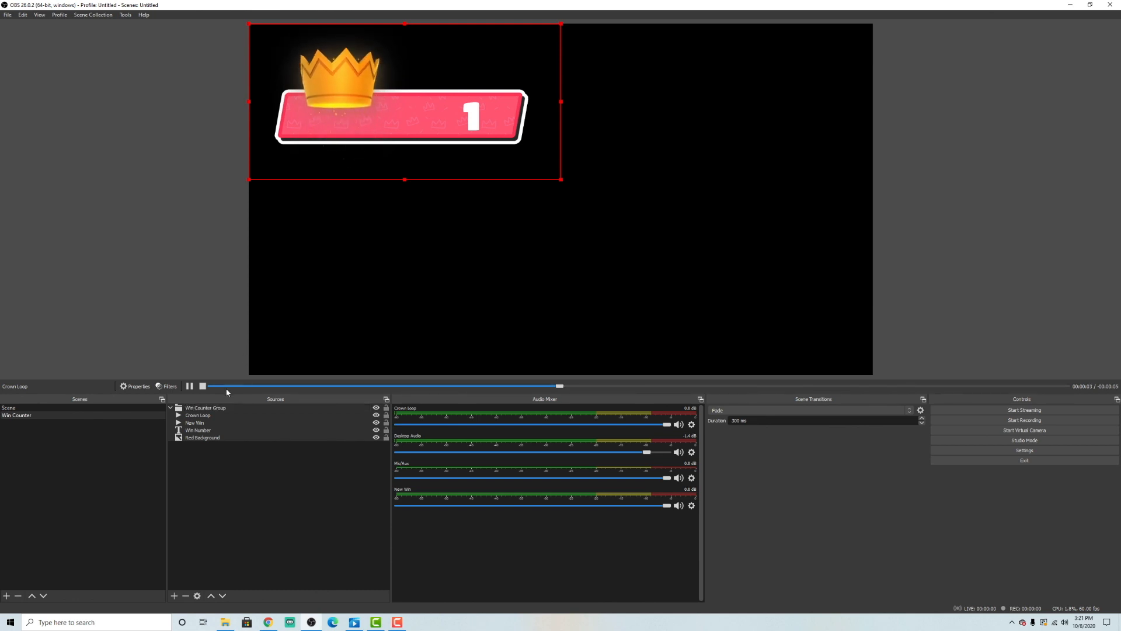
# - Centre the Win Counter Group on the canvas with the Center to screen transform
pyautogui.click(229, 408)
pyautogui.rightClick(260, 408)
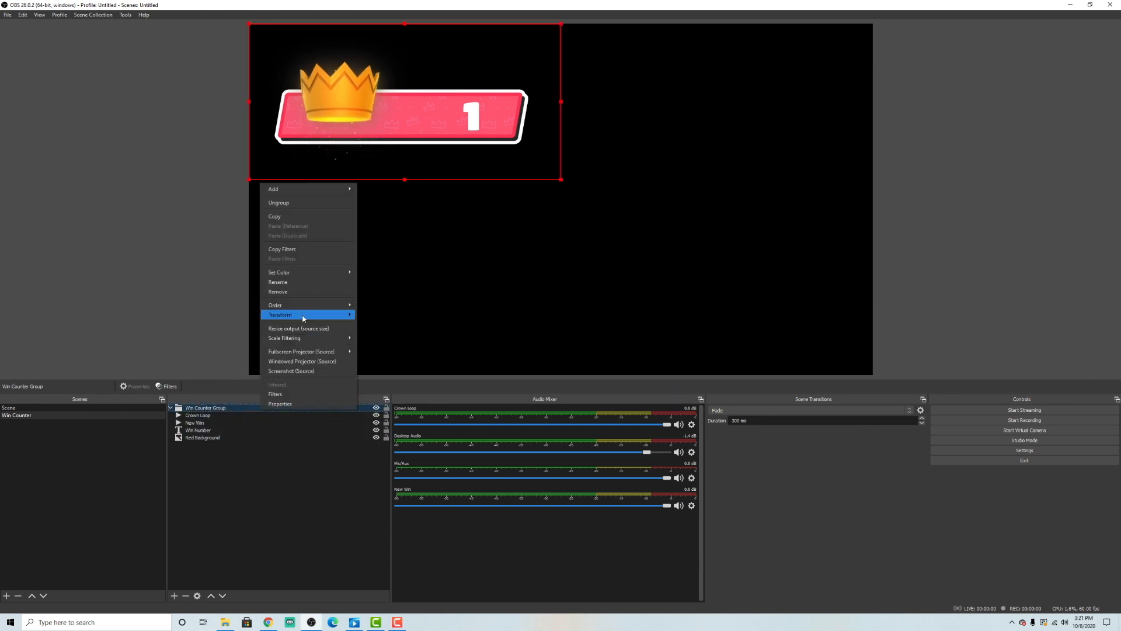
pyautogui.moveTo(304, 318)
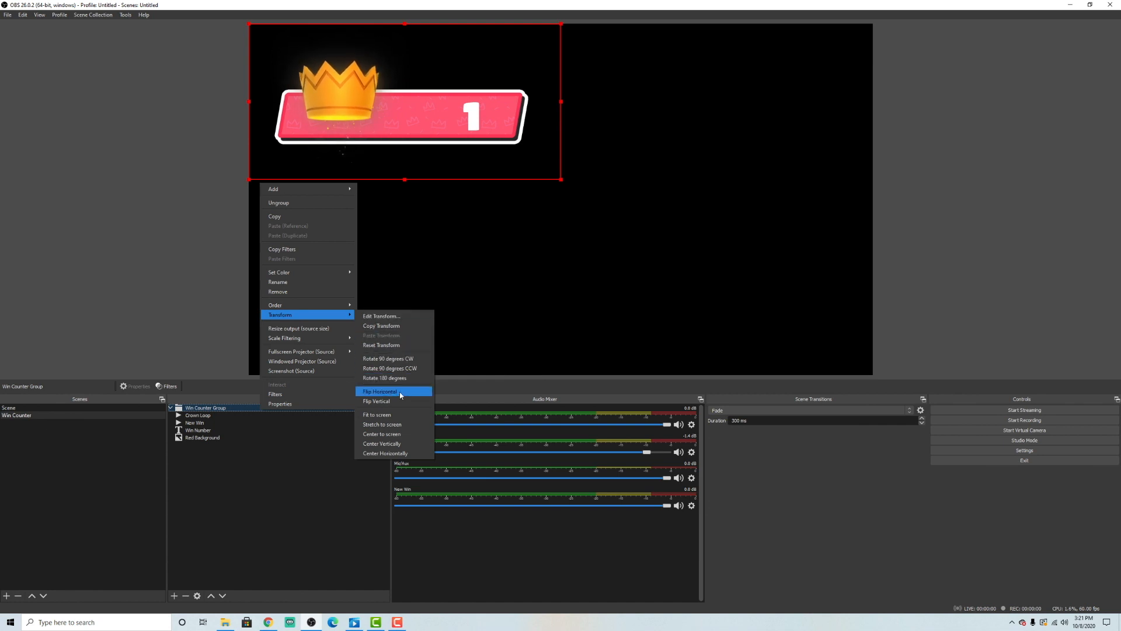
pyautogui.click(382, 434)
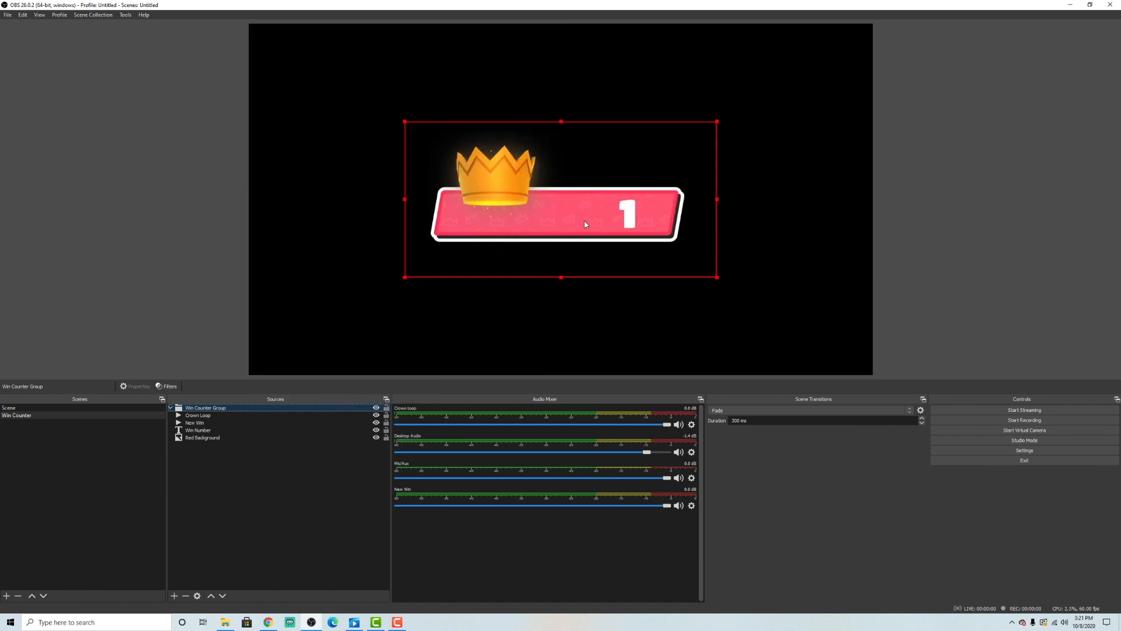
# - Scale the Win Counter Group down slightly and reposition it around the middle of the canvas
pyautogui.moveTo(717, 277); pyautogui.dragTo(613, 226)
pyautogui.moveTo(499, 170); pyautogui.dragTo(528, 185)
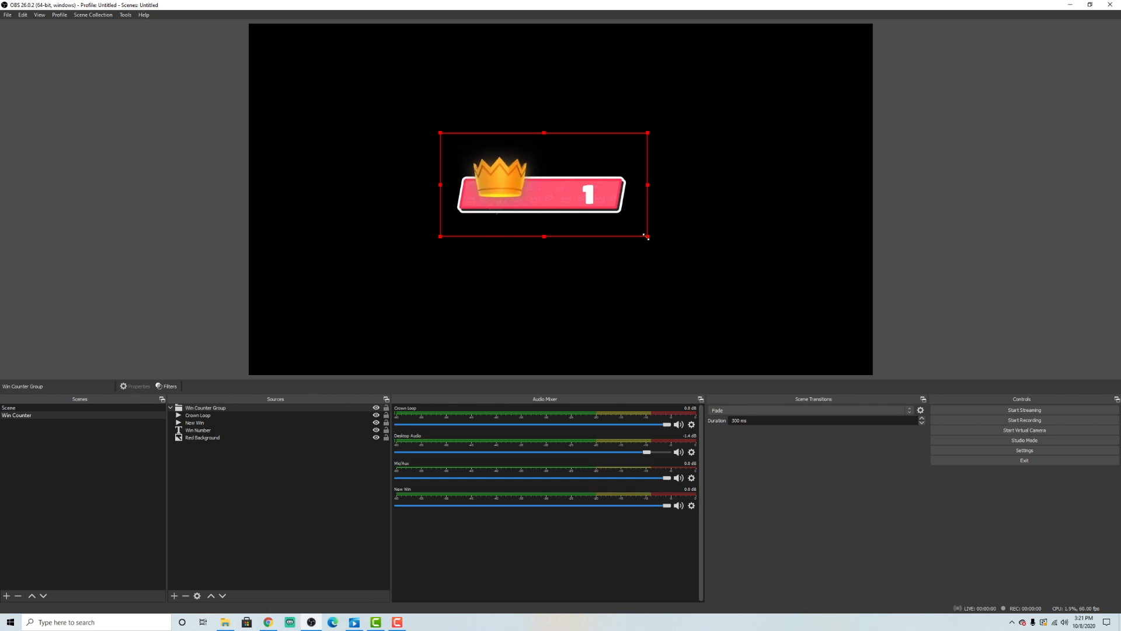
pyautogui.moveTo(647, 236); pyautogui.dragTo(708, 268)
pyautogui.moveTo(584, 219); pyautogui.dragTo(560, 196)
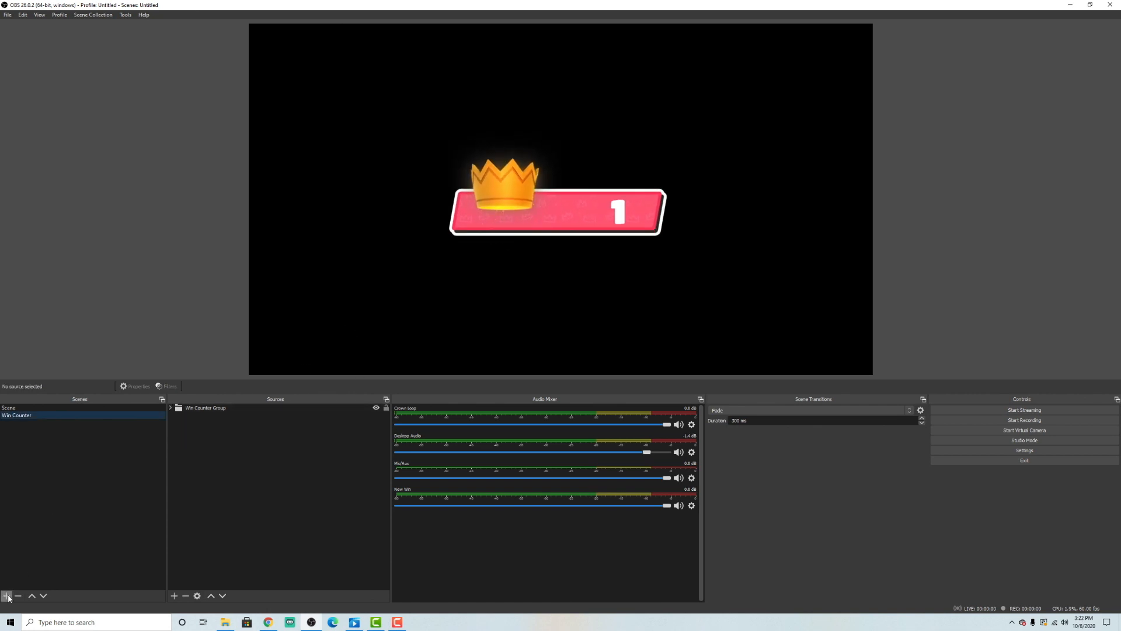
# - Create a scene named "Gameplay Screen" and add the existing Win Counter scene to it as a source
pyautogui.click(7, 596)
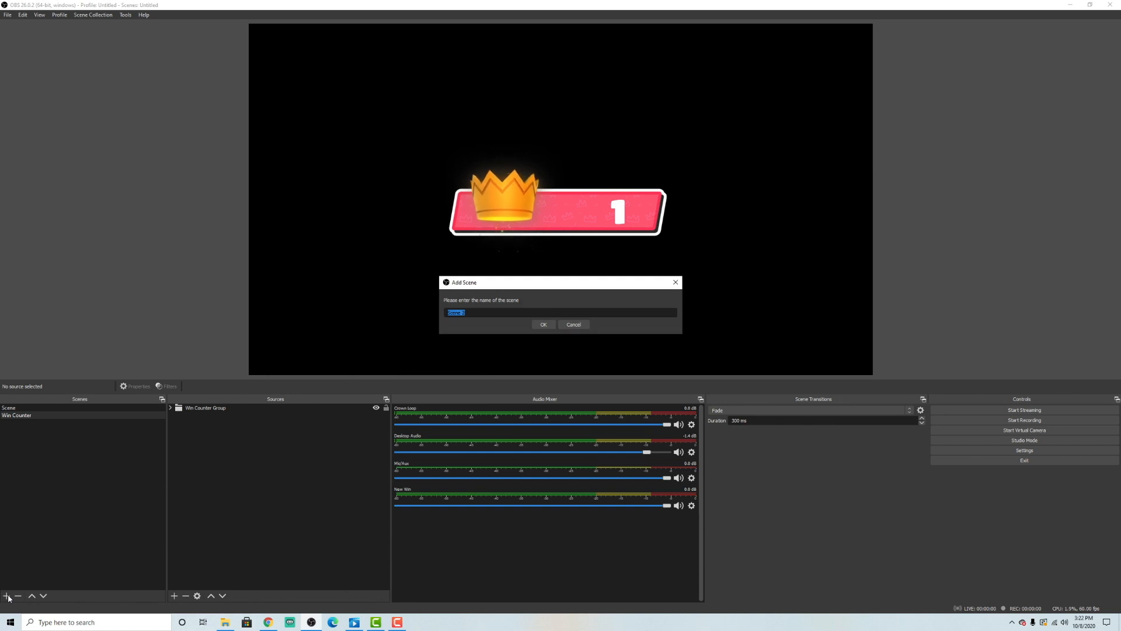
pyautogui.write('Gameplay Screen')
pyautogui.press('Return')
pyautogui.rightClick(231, 435)
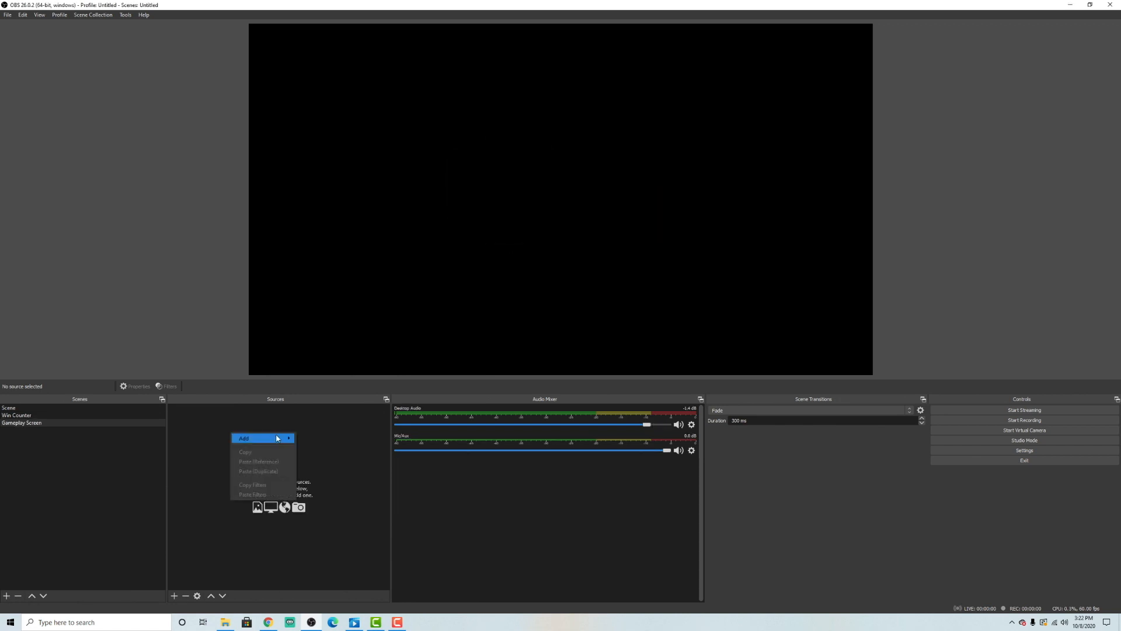
pyautogui.moveTo(252, 438)
pyautogui.click(339, 535)
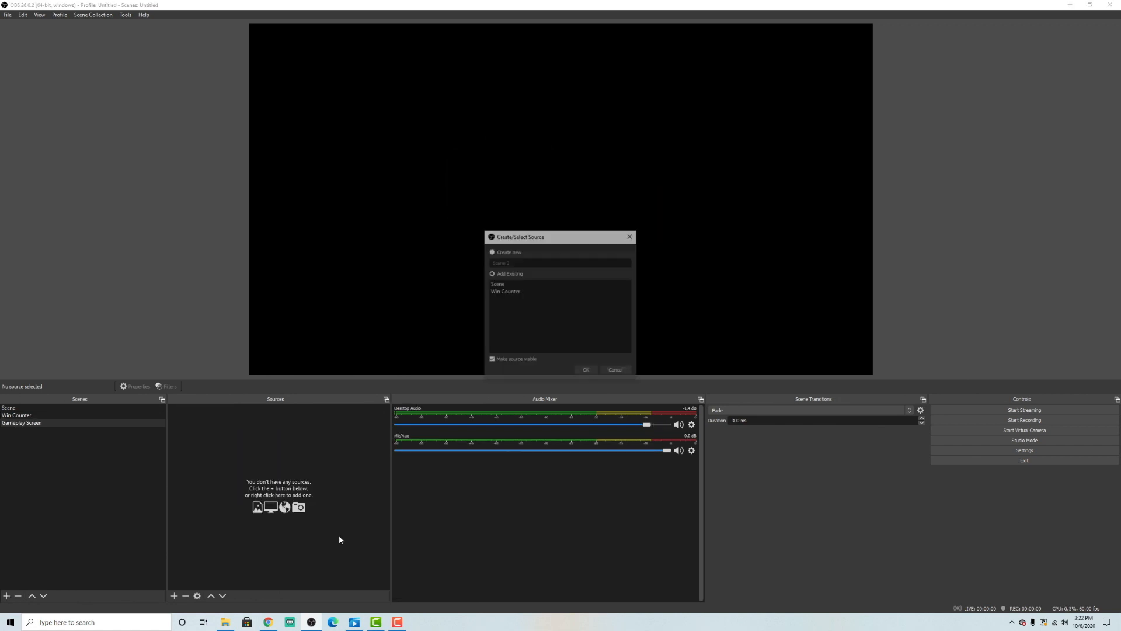
pyautogui.doubleClick(598, 291)
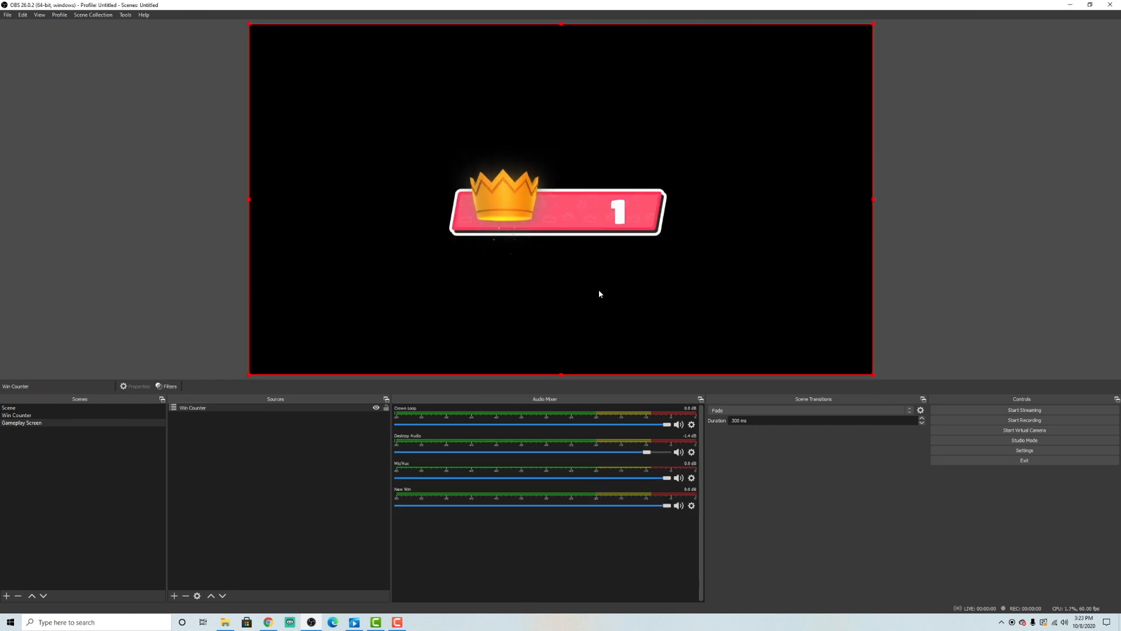
# - Try the Win Counter source at smaller sizes in different corners of the Gameplay Screen canvas
pyautogui.moveTo(710, 138); pyautogui.dragTo(535, 253)
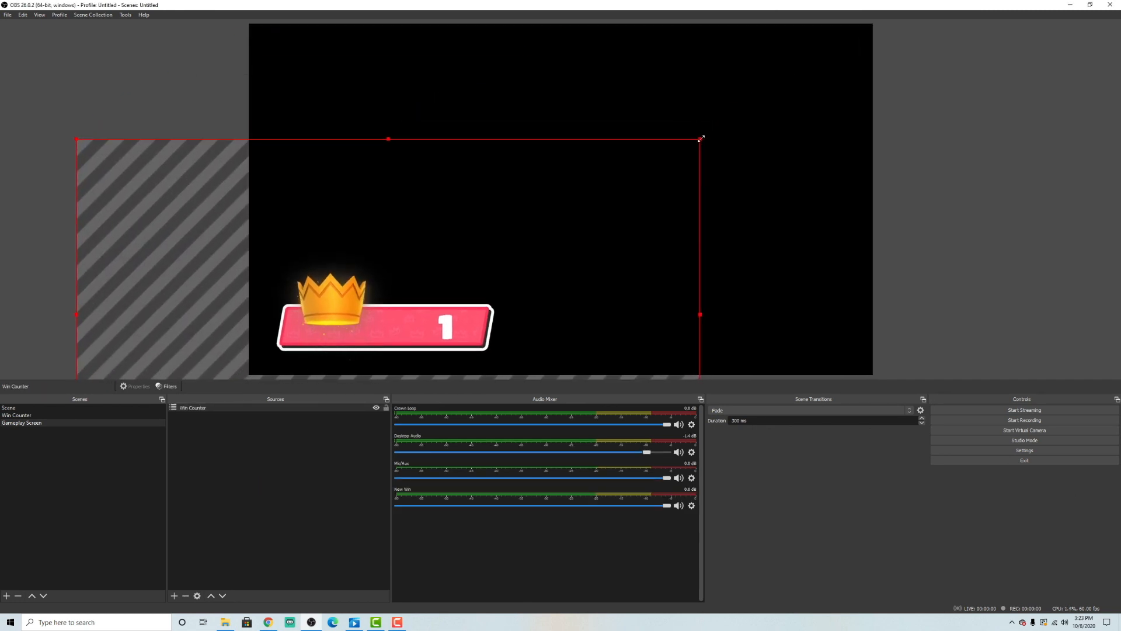
pyautogui.moveTo(700, 140); pyautogui.dragTo(387, 68)
pyautogui.moveTo(482, 135); pyautogui.dragTo(410, 103)
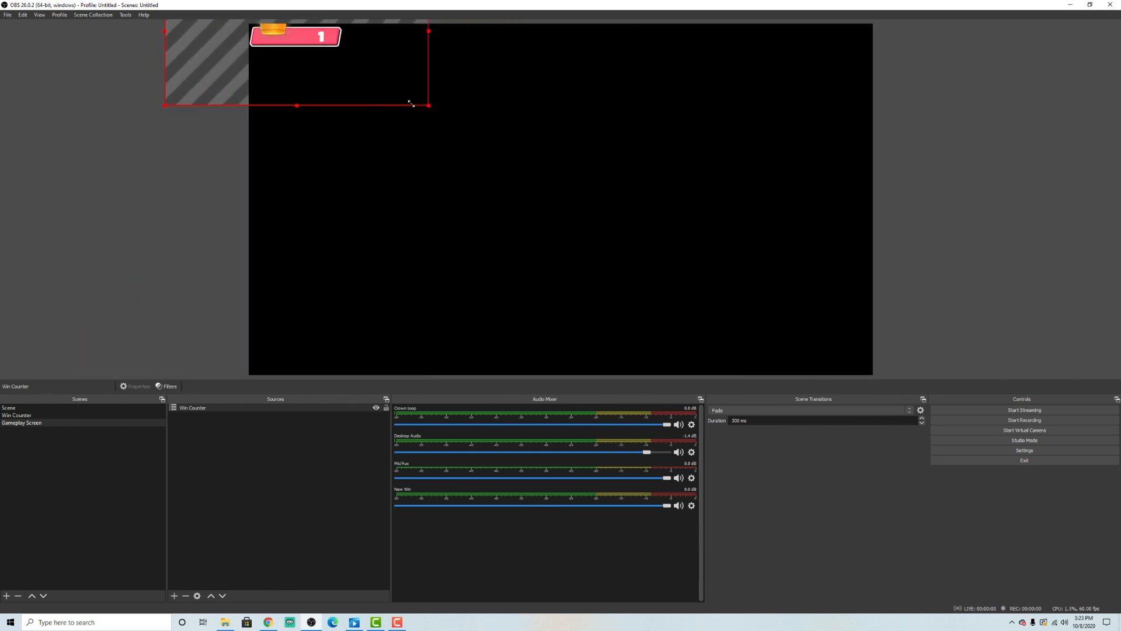
pyautogui.moveTo(316, 67); pyautogui.dragTo(840, 81)
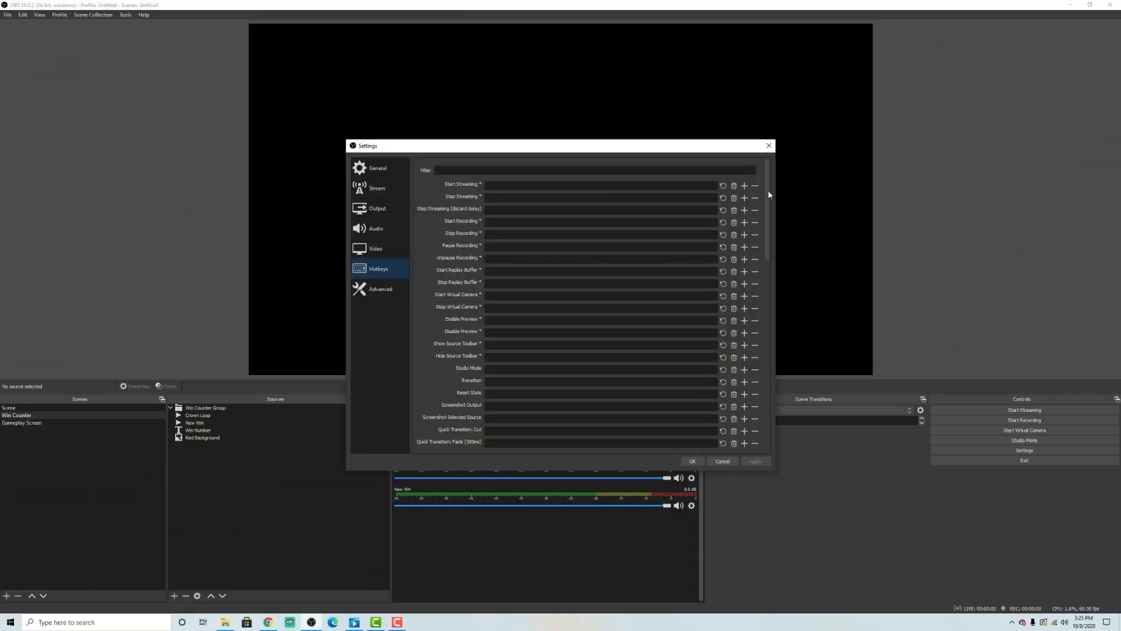
# - Assign a Restart hotkey using Ctrl + Shift to the New Win source, save the settings and test it
pyautogui.moveTo(769, 190); pyautogui.dragTo(758, 431)
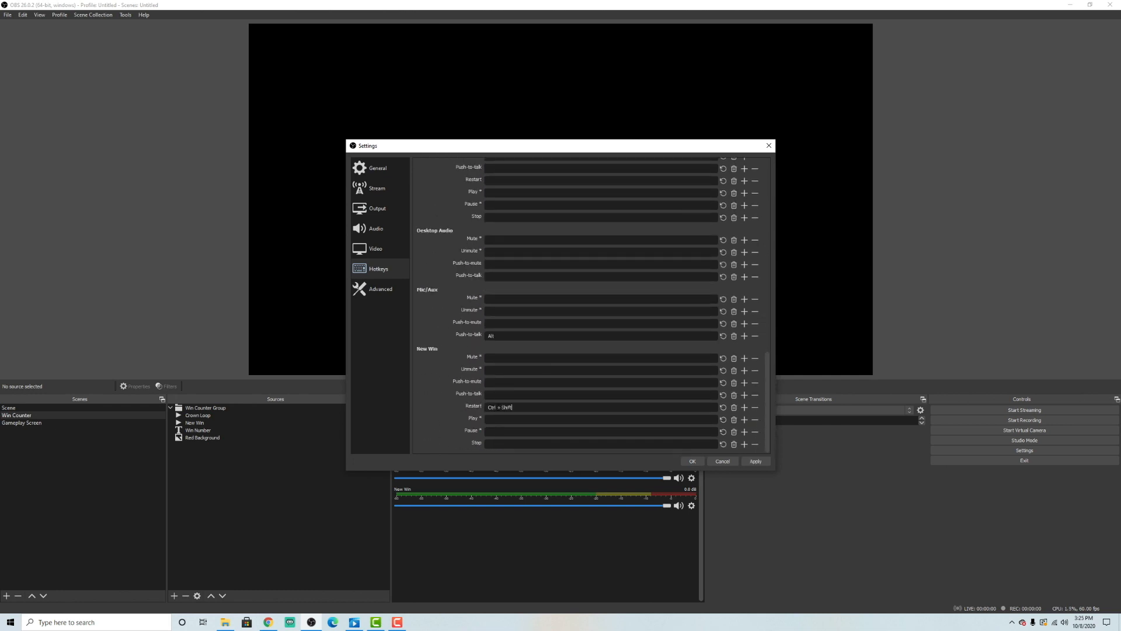
pyautogui.click(695, 462)
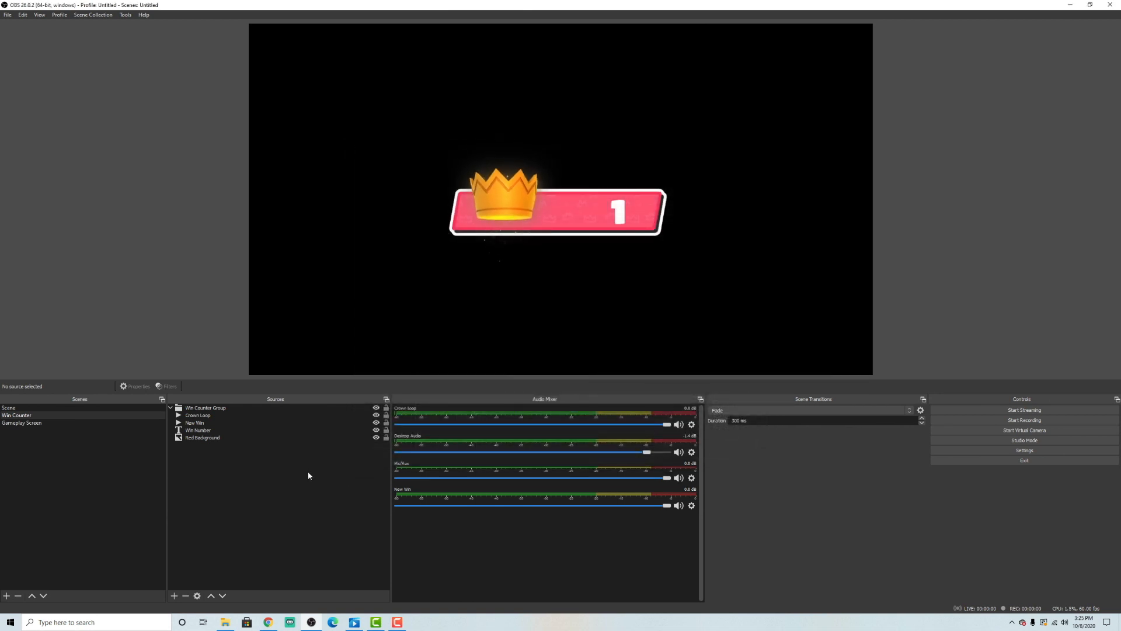
pyautogui.hotkey('ctrl', '1')
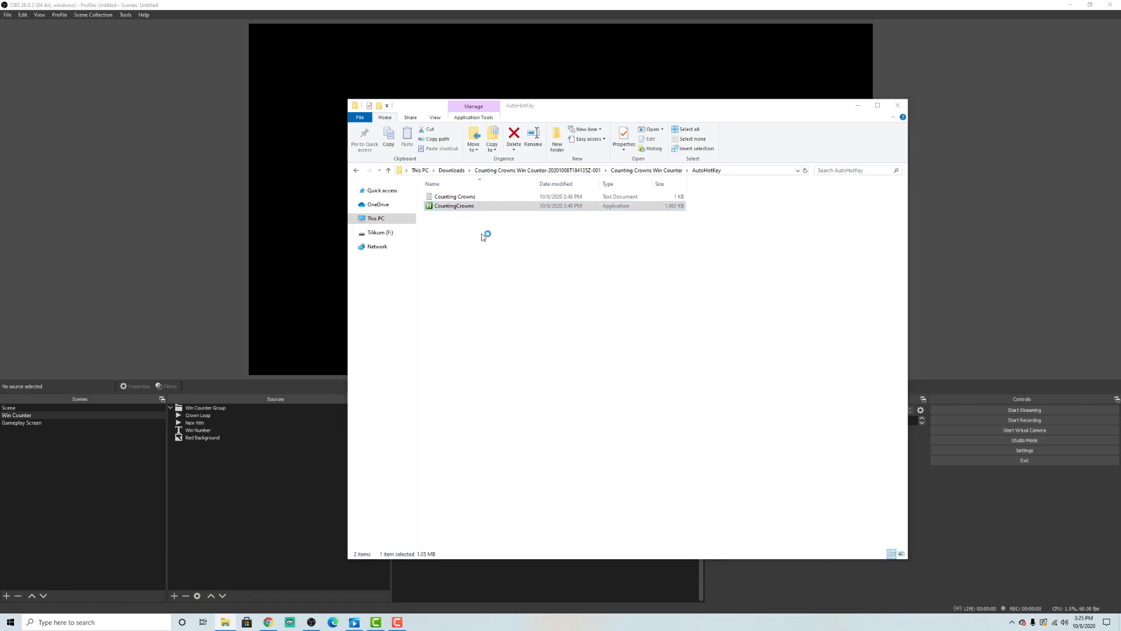
# - Run the CountingCrowns application from the AutoHotKey folder and return to OBS to select the Win Number source
pyautogui.click(461, 248)
pyautogui.click(591, 390)
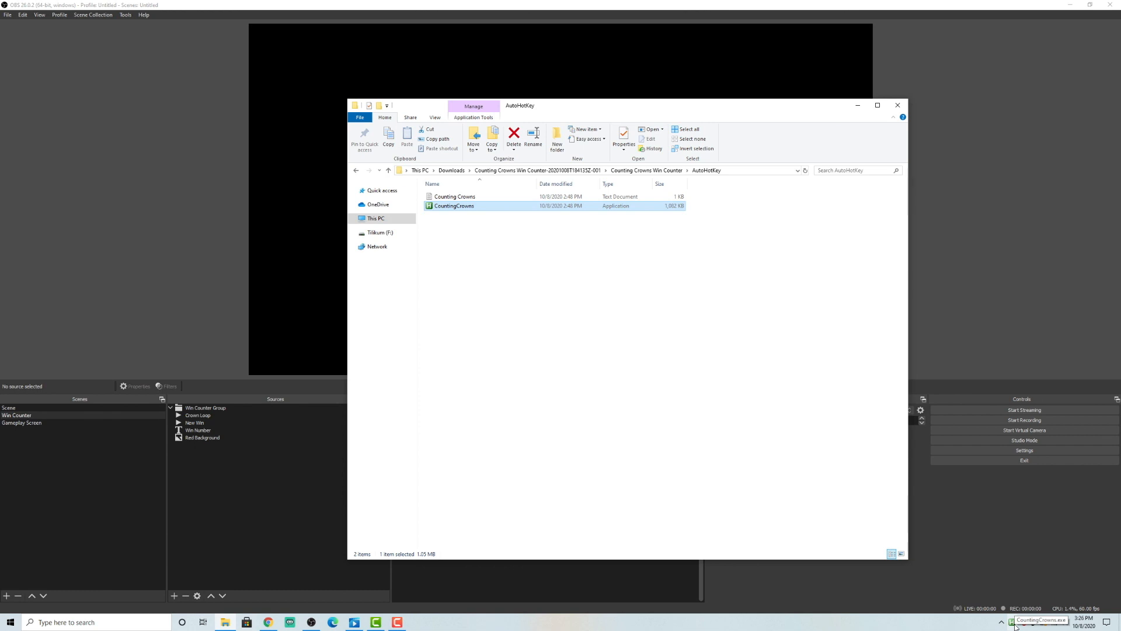
pyautogui.click(247, 461)
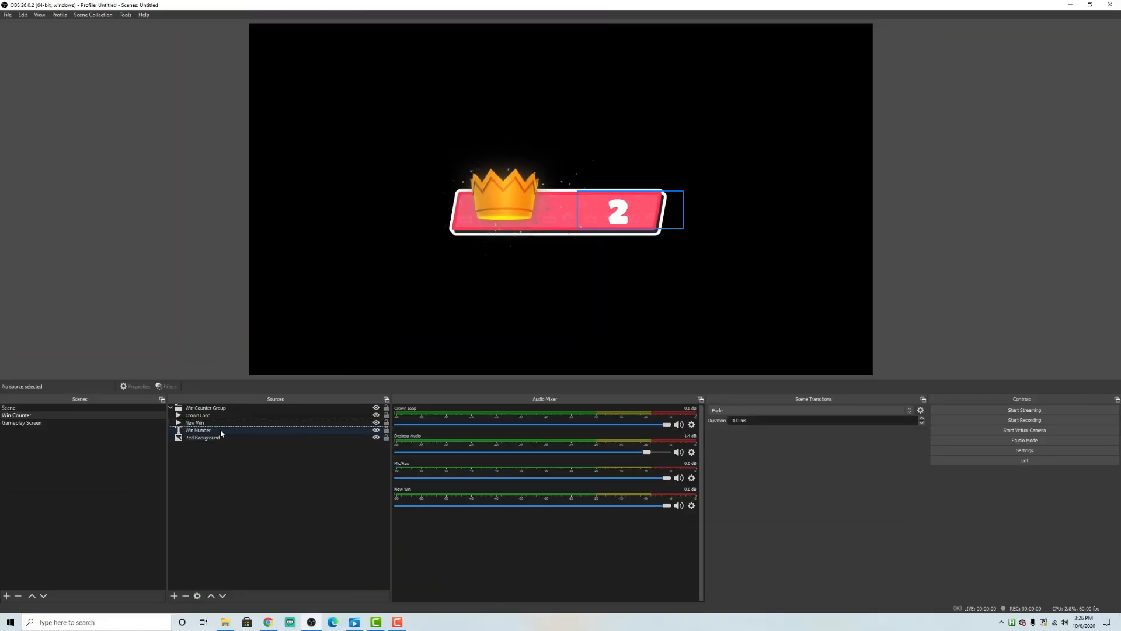
pyautogui.click(221, 431)
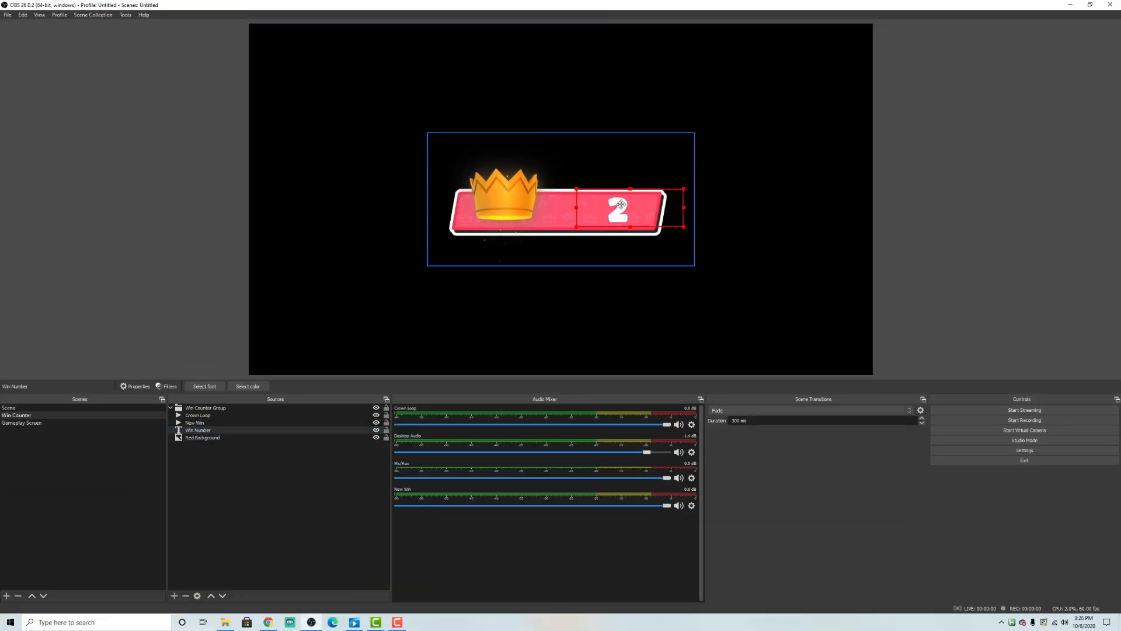
# - Shrink the Win Counter source in the Gameplay Screen scene to about half size and place it in the lower-left corner of the canvas
pyautogui.click(85, 424)
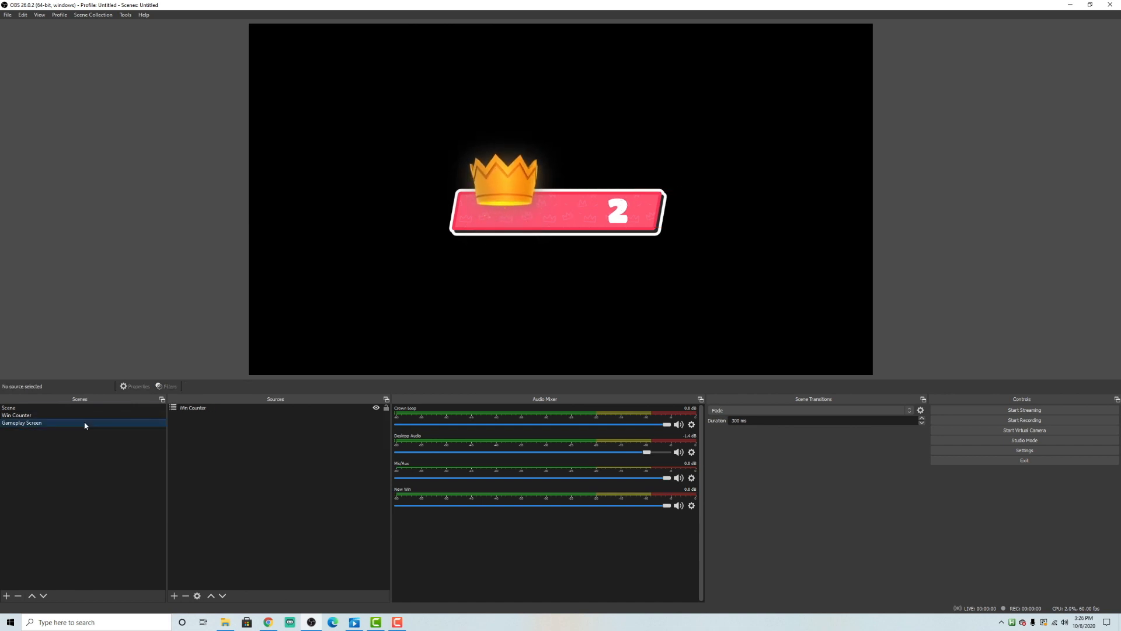
pyautogui.click(181, 408)
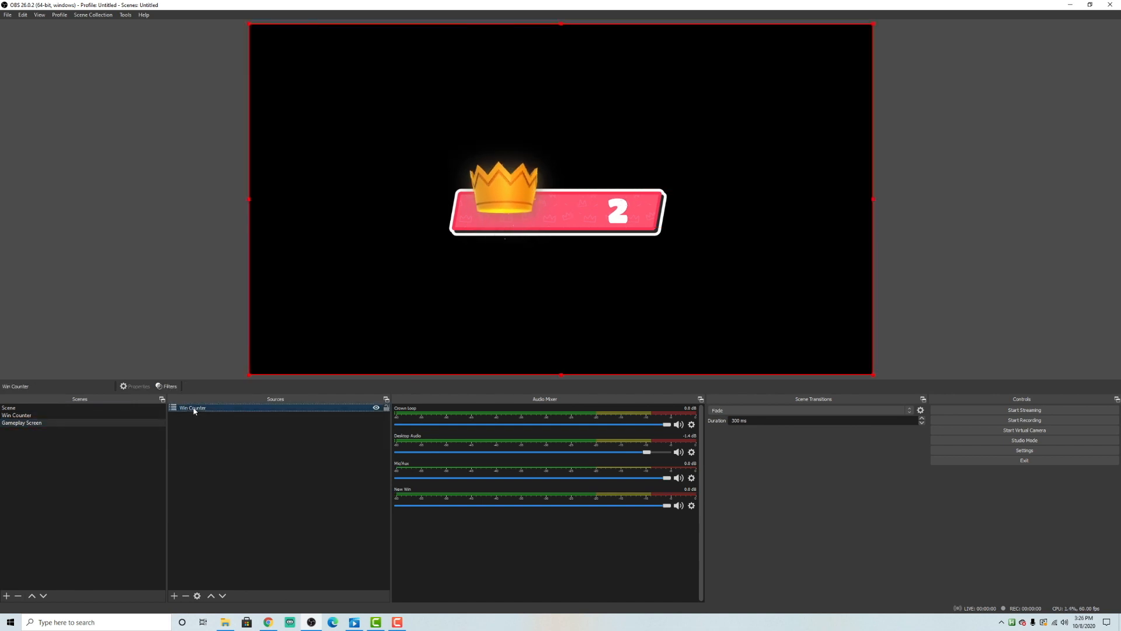
pyautogui.moveTo(402, 243); pyautogui.dragTo(273, 327)
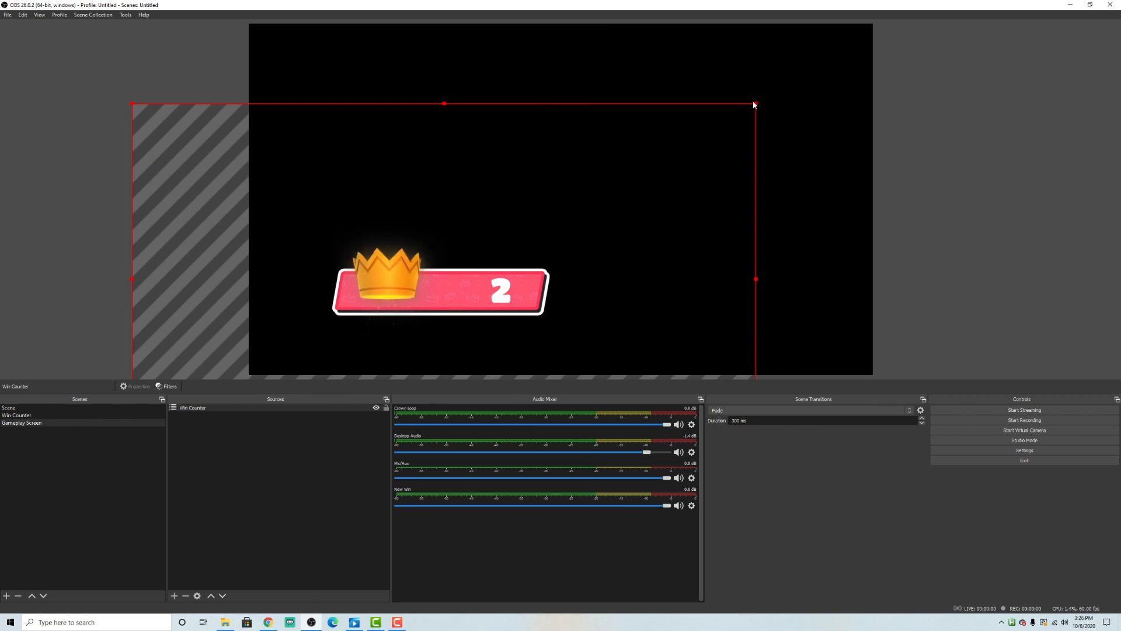
pyautogui.moveTo(758, 103); pyautogui.dragTo(467, 279)
pyautogui.moveTo(339, 346); pyautogui.dragTo(375, 320)
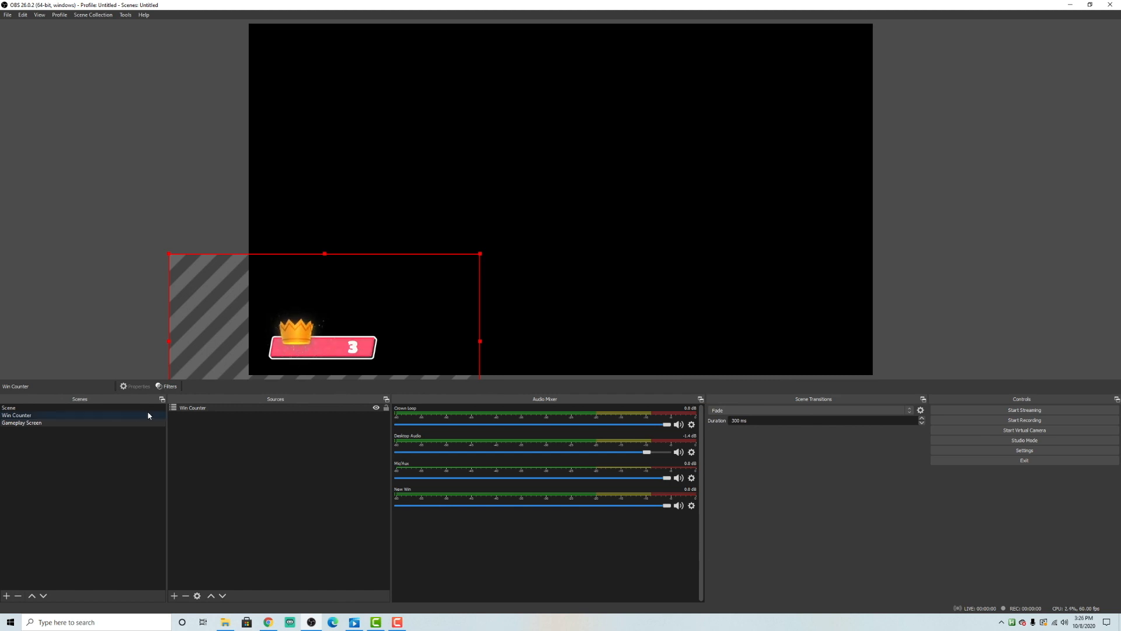
# - Add the Knight Helmet, Witch Hat and Wizard Hat animations from the Animations folder to the Win Counter scene
pyautogui.click(72, 415)
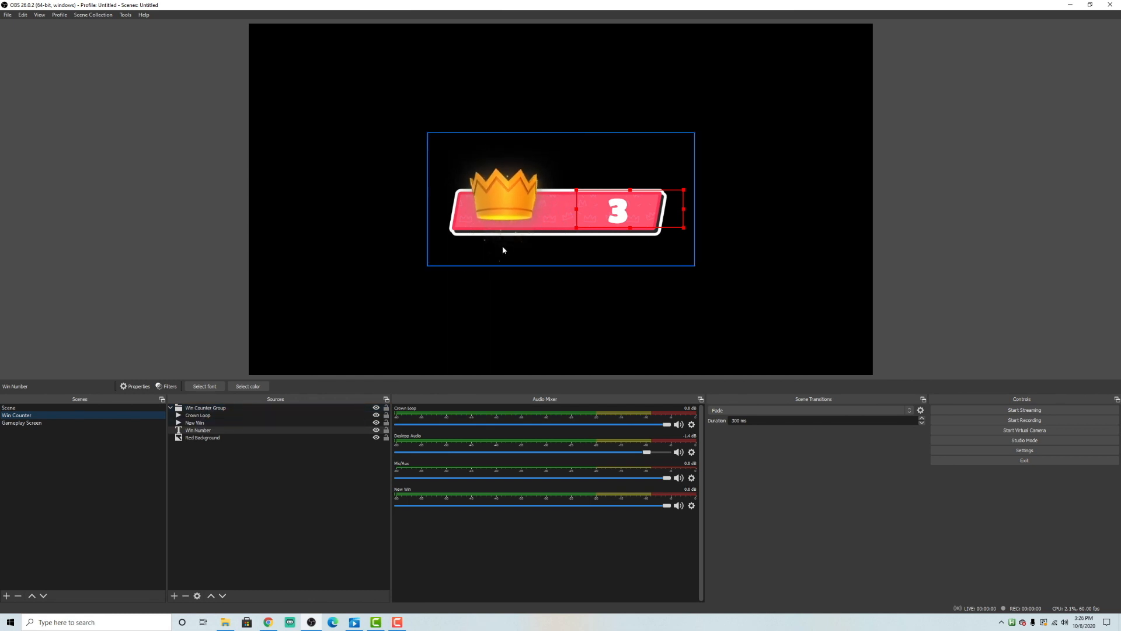
pyautogui.click(343, 452)
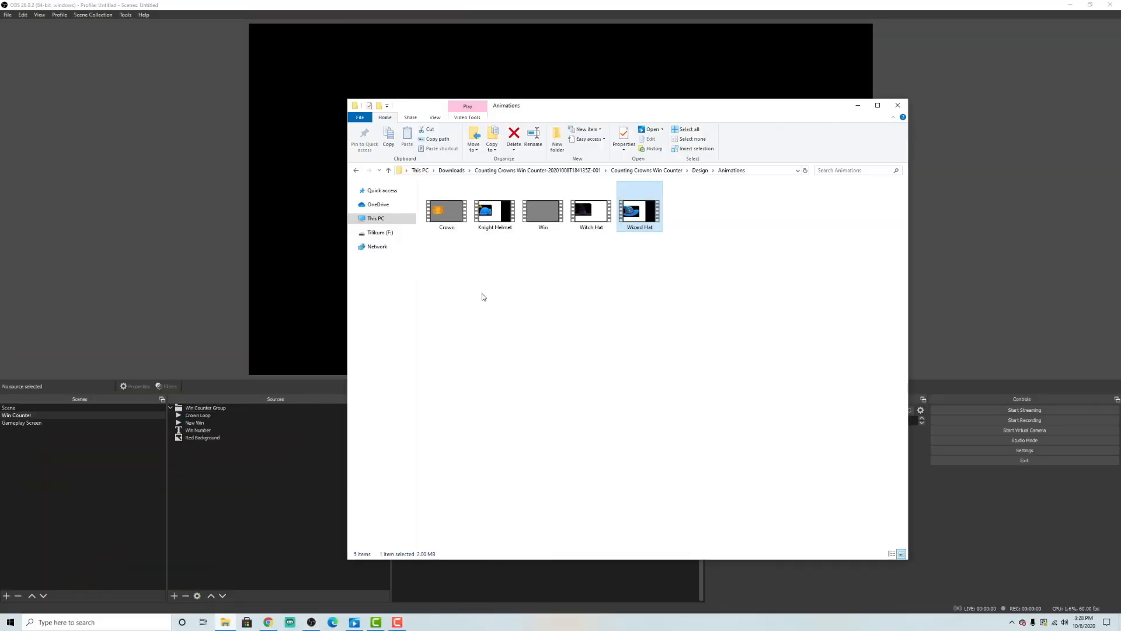
pyautogui.click(495, 211)
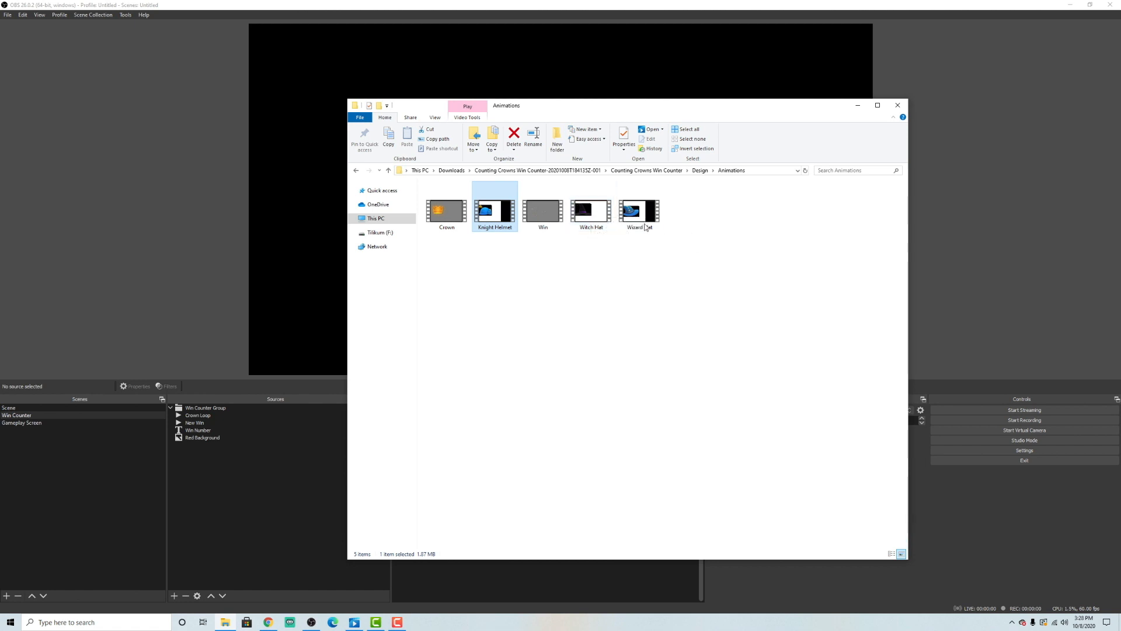
pyautogui.moveTo(704, 243); pyautogui.dragTo(592, 213)
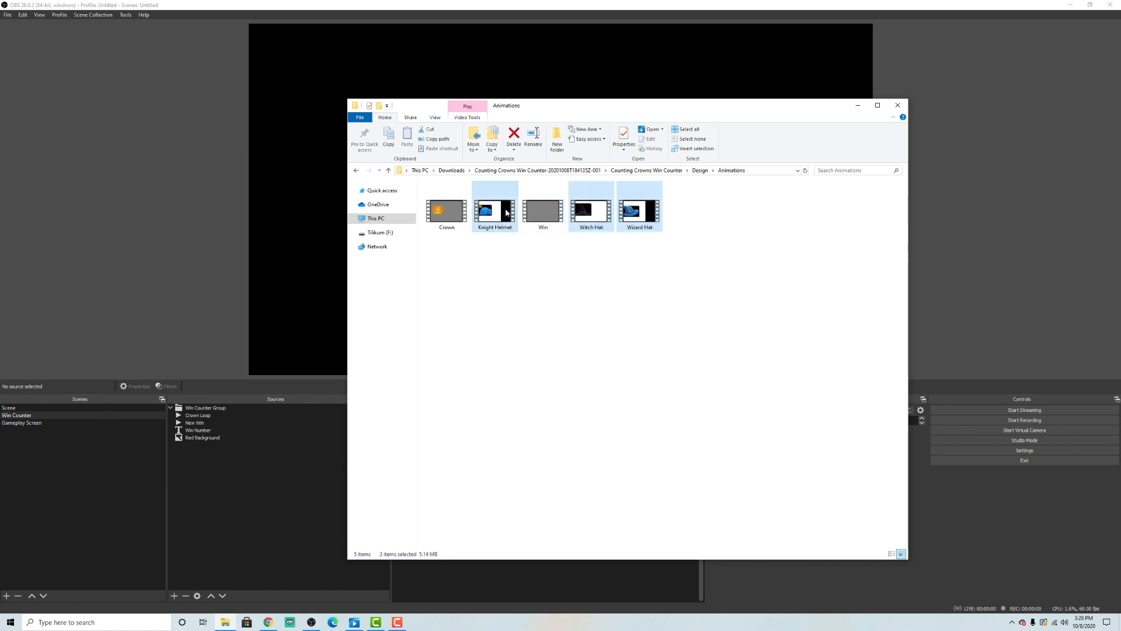
pyautogui.moveTo(506, 212); pyautogui.dragTo(223, 470)
pyautogui.click(223, 471)
# - Scale down the Wizard Hat animation and place it over the crown on the red banner
pyautogui.click(373, 154)
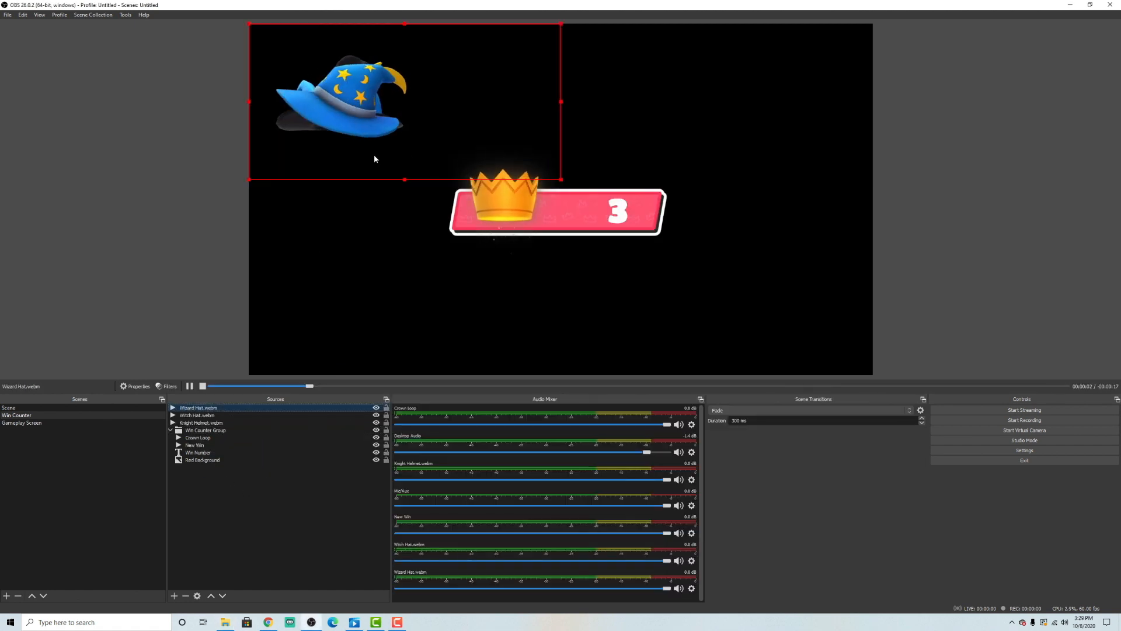
pyautogui.moveTo(561, 179); pyautogui.dragTo(450, 124)
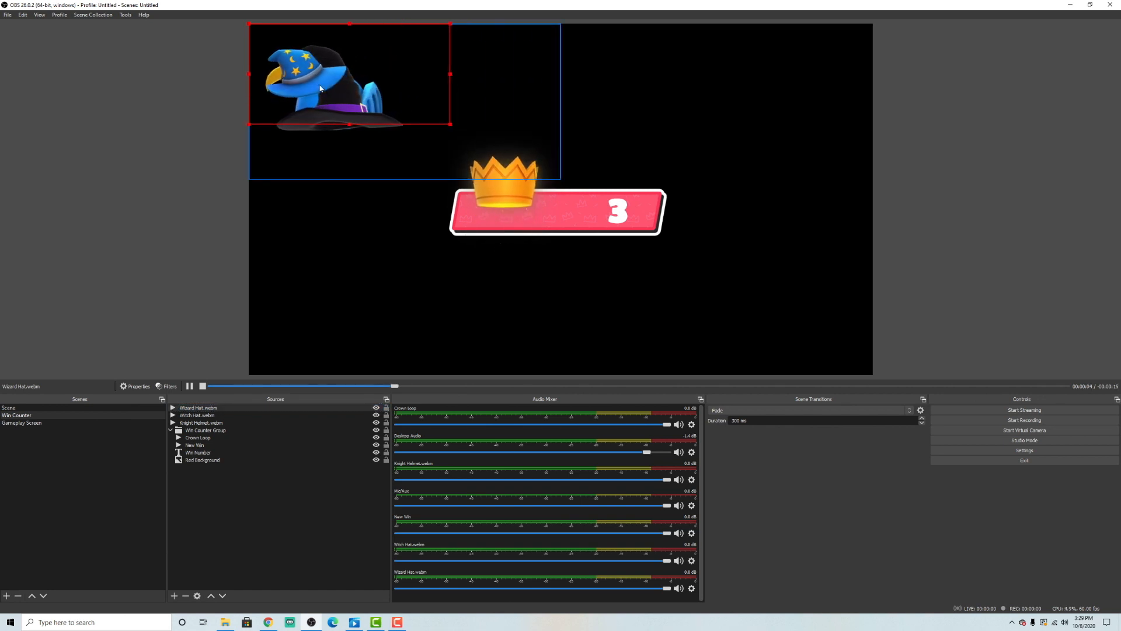
pyautogui.moveTo(320, 89); pyautogui.dragTo(518, 214)
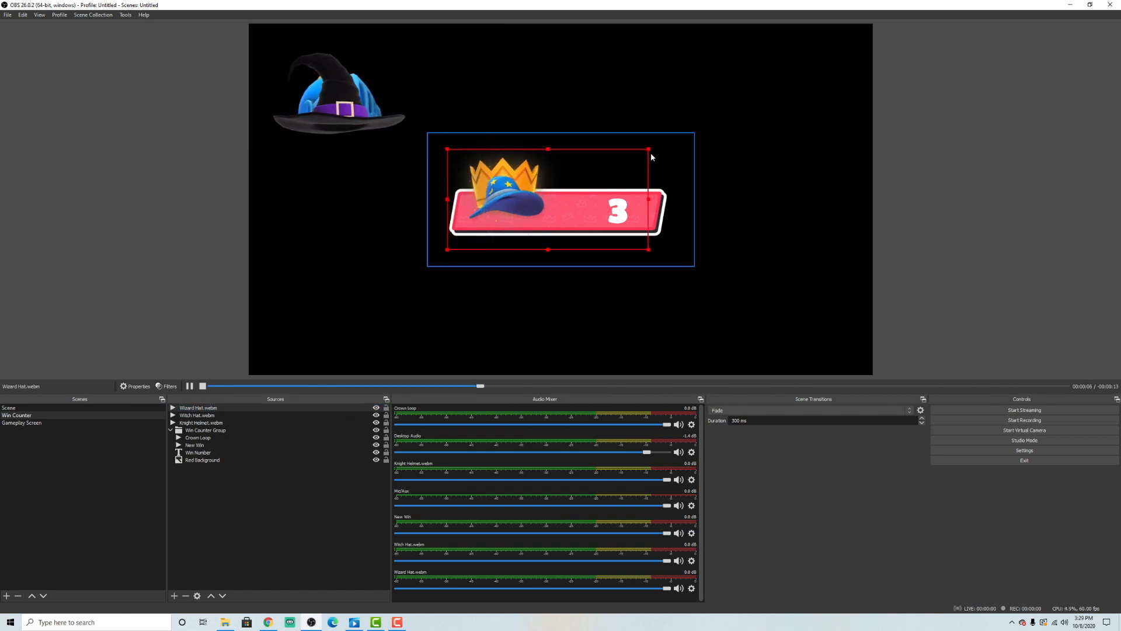
pyautogui.moveTo(648, 149); pyautogui.dragTo(693, 126)
pyautogui.moveTo(597, 155); pyautogui.dragTo(583, 160)
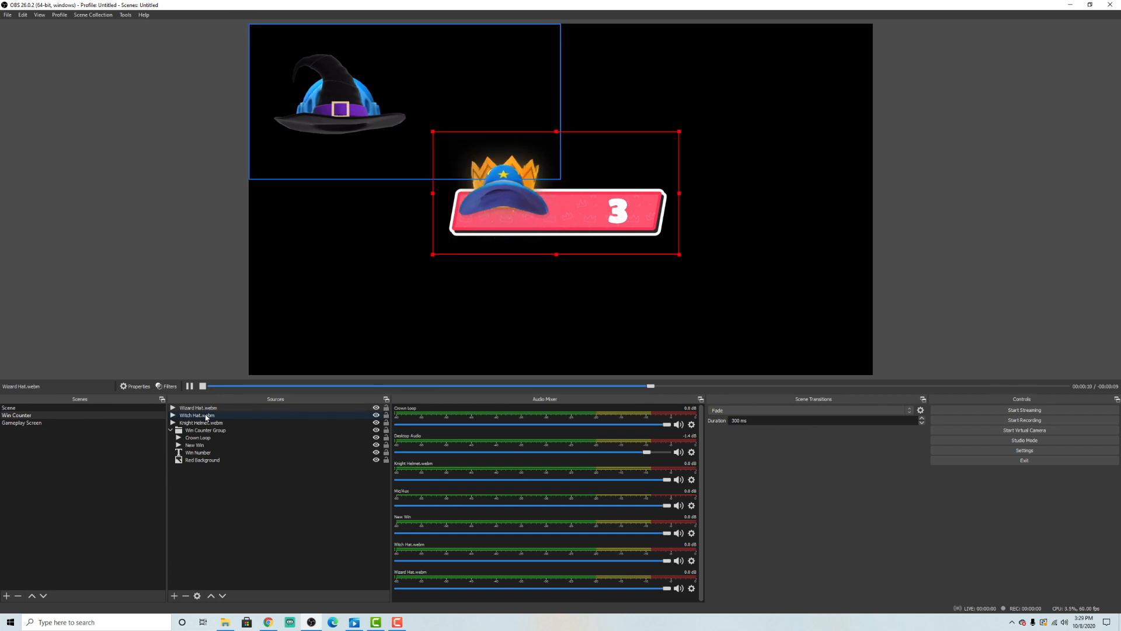
# - Scale down the Witch Hat animation slightly and place it over the crown on the red banner
pyautogui.click(207, 416)
pyautogui.moveTo(337, 129); pyautogui.dragTo(484, 223)
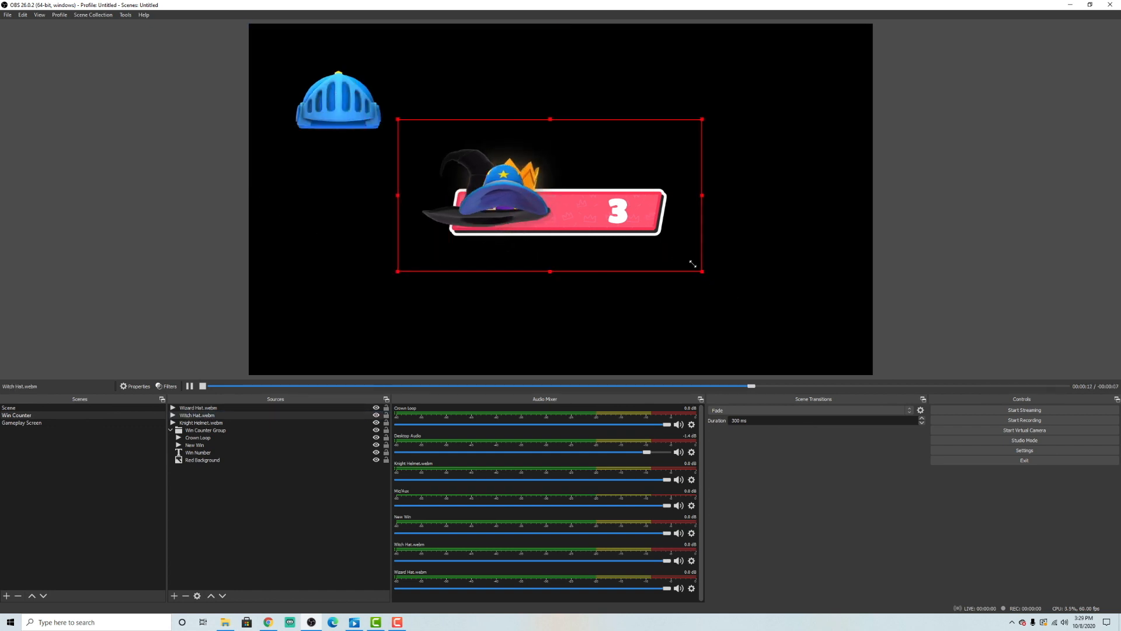
pyautogui.moveTo(692, 264); pyautogui.dragTo(652, 247)
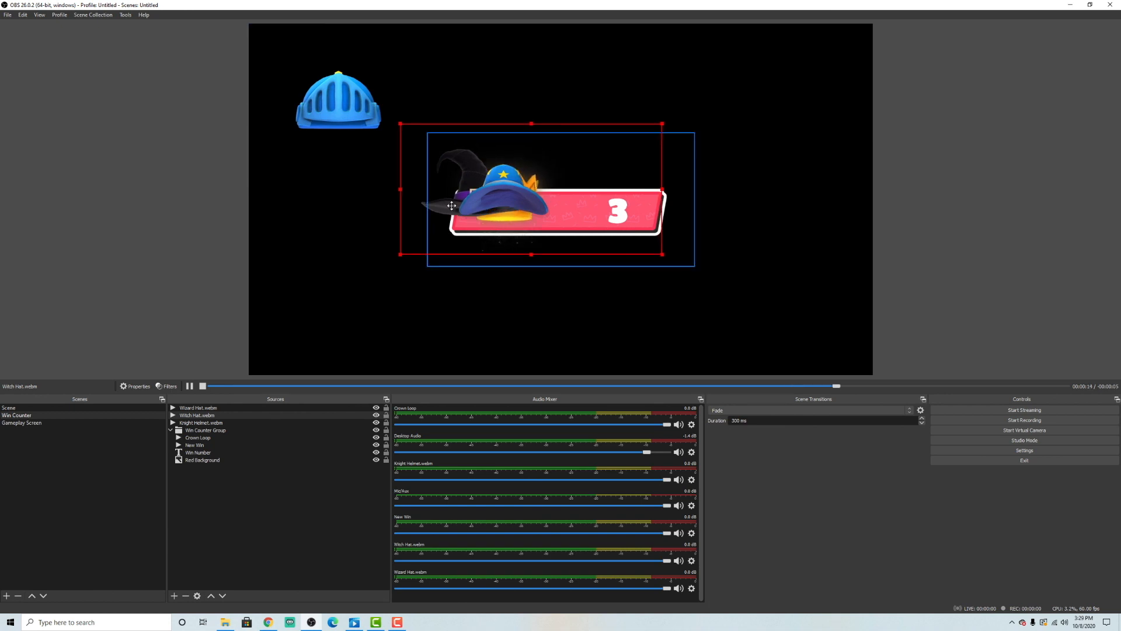
pyautogui.moveTo(452, 205); pyautogui.dragTo(482, 206)
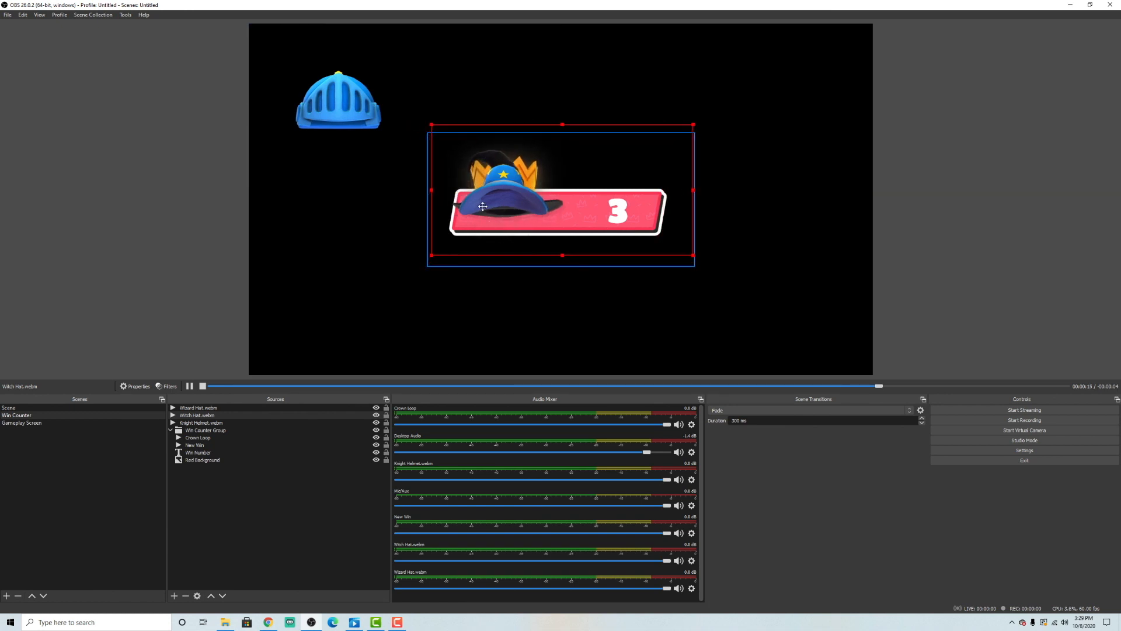
# - Move the Knight Helmet animation down slightly and scale it to about two-thirds of its size
pyautogui.moveTo(339, 103); pyautogui.dragTo(364, 148)
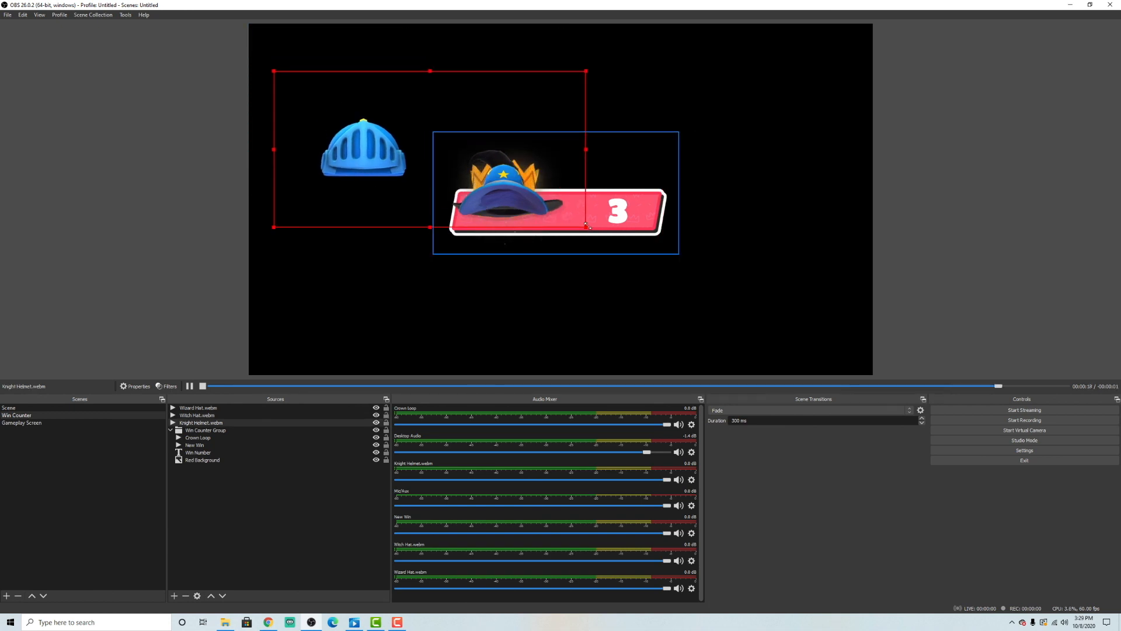
pyautogui.moveTo(587, 225); pyautogui.dragTo(413, 175)
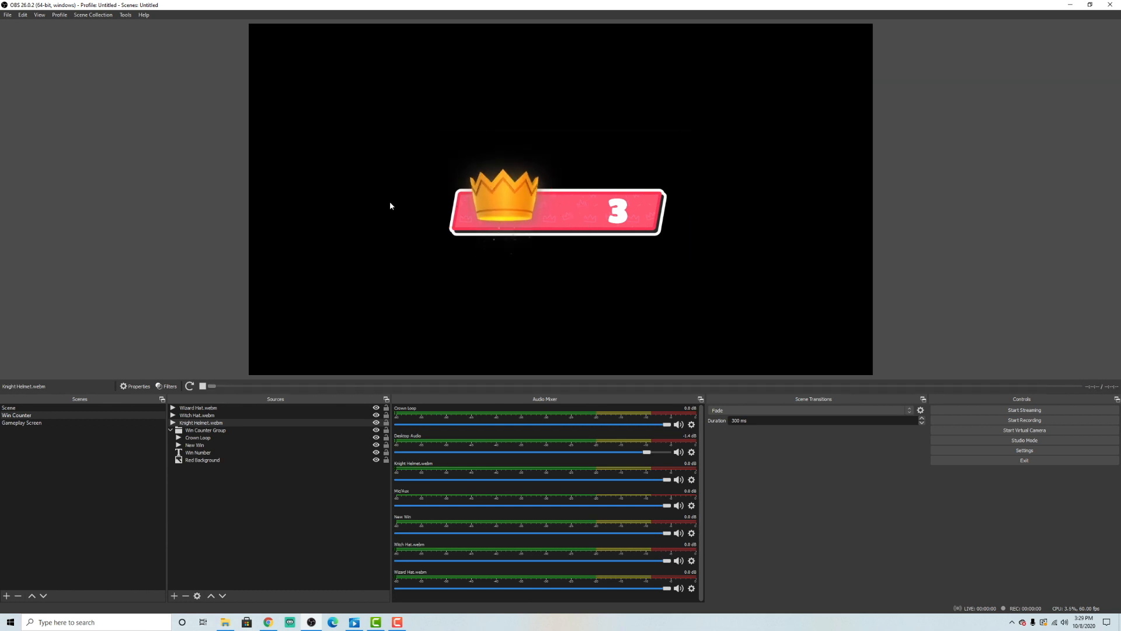
# - Enable looping for the Knight Helmet, Witch Hat and Wizard Hat animations, and have the Witch Hat file close when inactive
pyautogui.rightClick(210, 423)
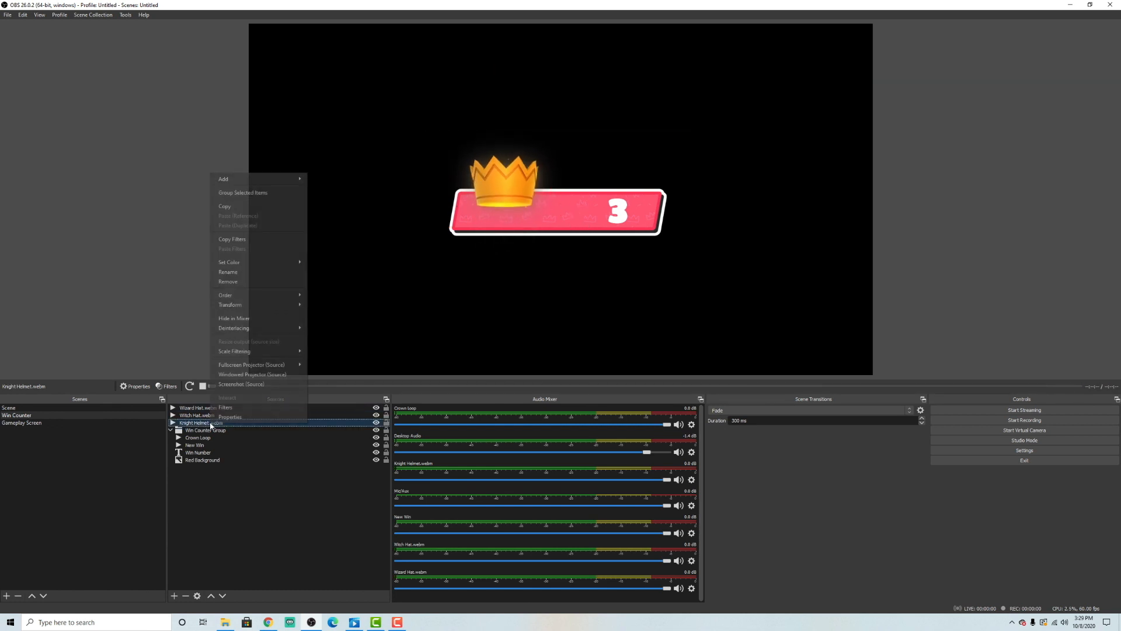
pyautogui.click(229, 417)
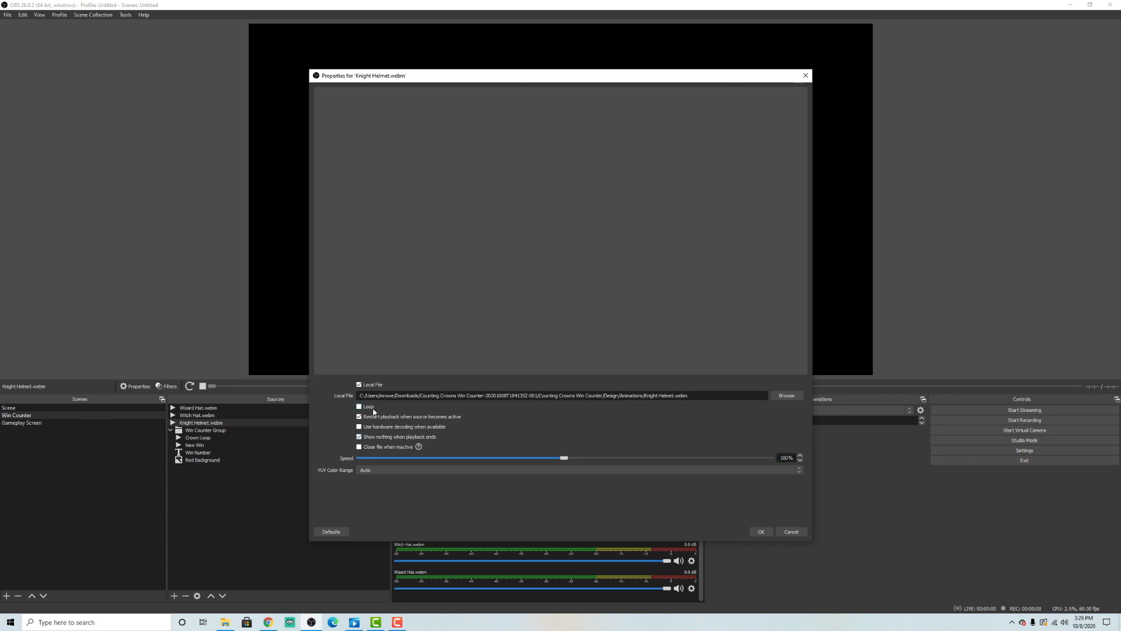
pyautogui.click(760, 531)
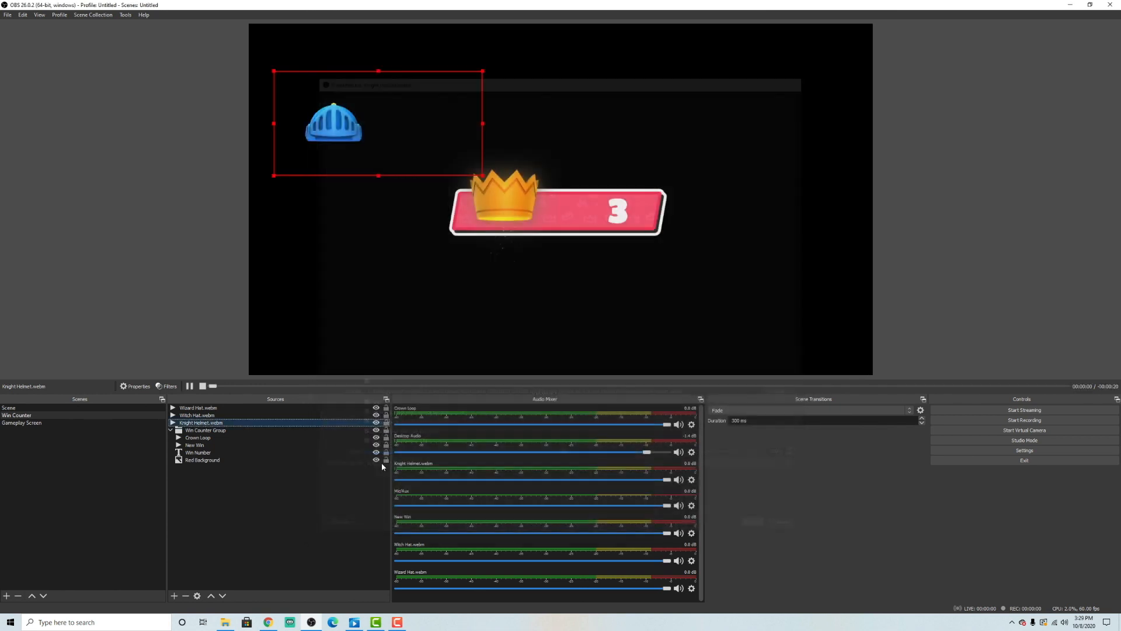
pyautogui.rightClick(230, 415)
pyautogui.click(253, 410)
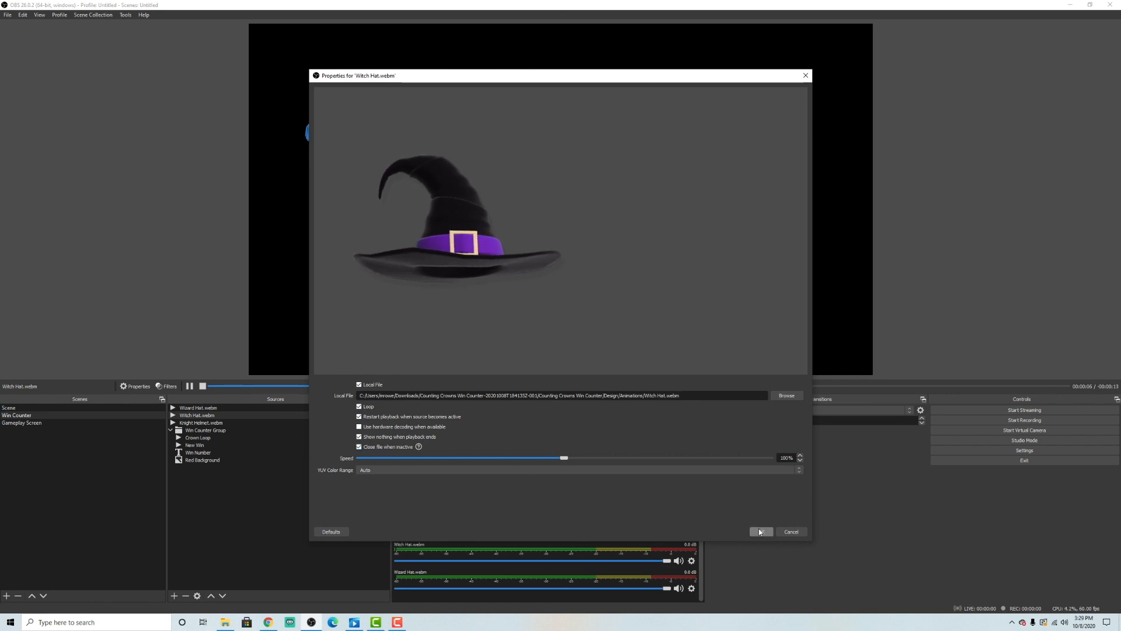
pyautogui.press('Escape')
pyautogui.rightClick(216, 409)
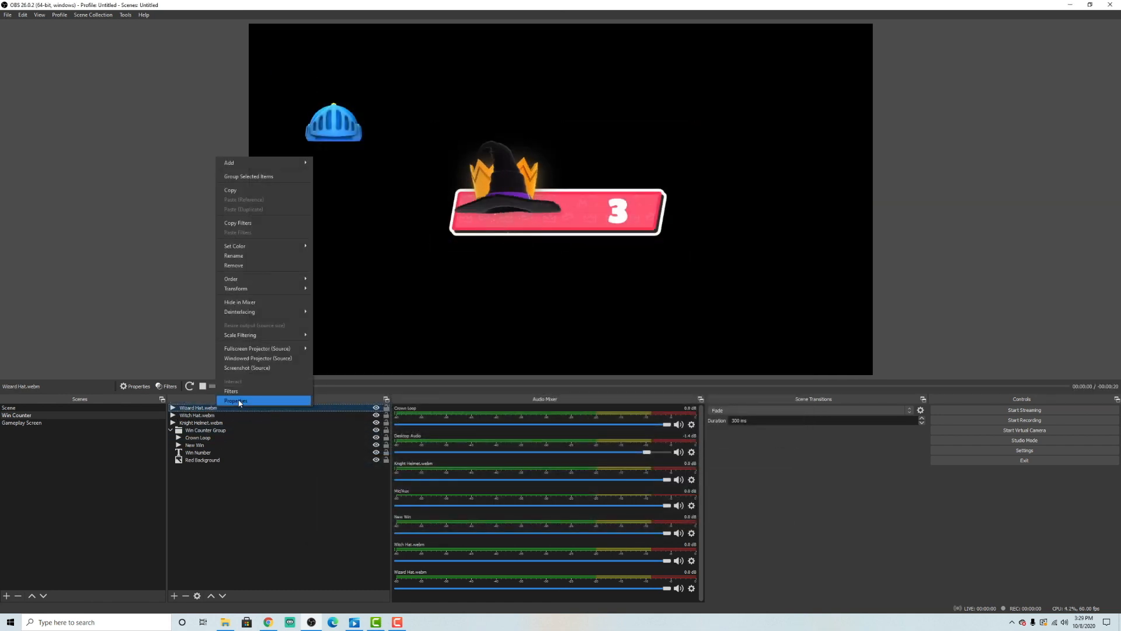
pyautogui.click(236, 401)
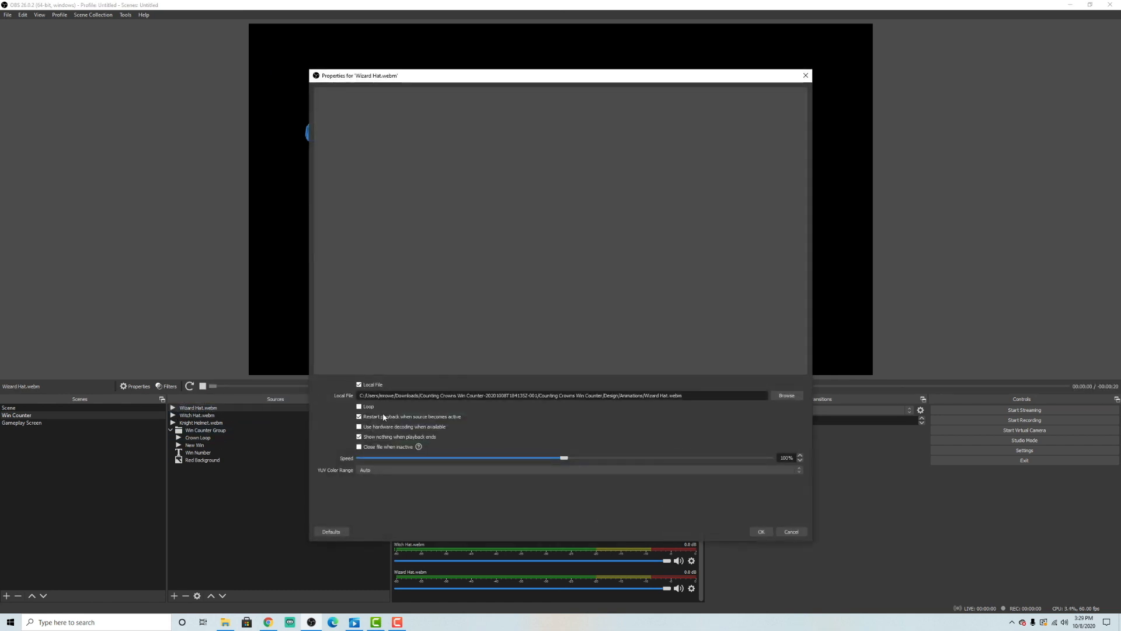
pyautogui.click(791, 531)
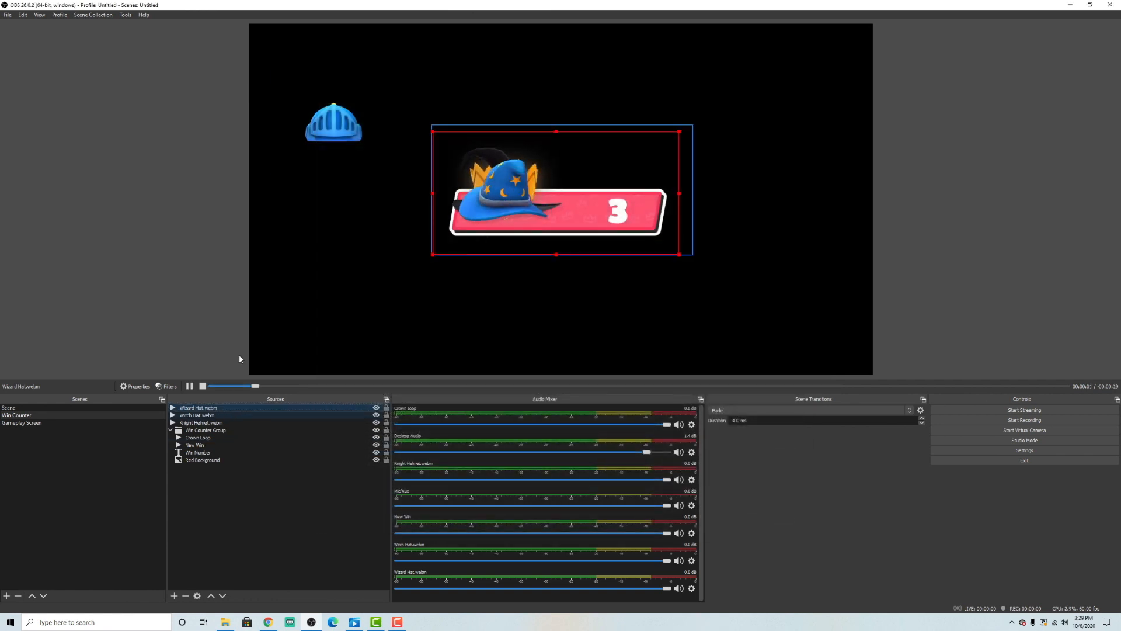
# - Enlarge the Knight Helmet animation slightly and place it over the crown on the red banner
pyautogui.moveTo(345, 150); pyautogui.dragTo(432, 200)
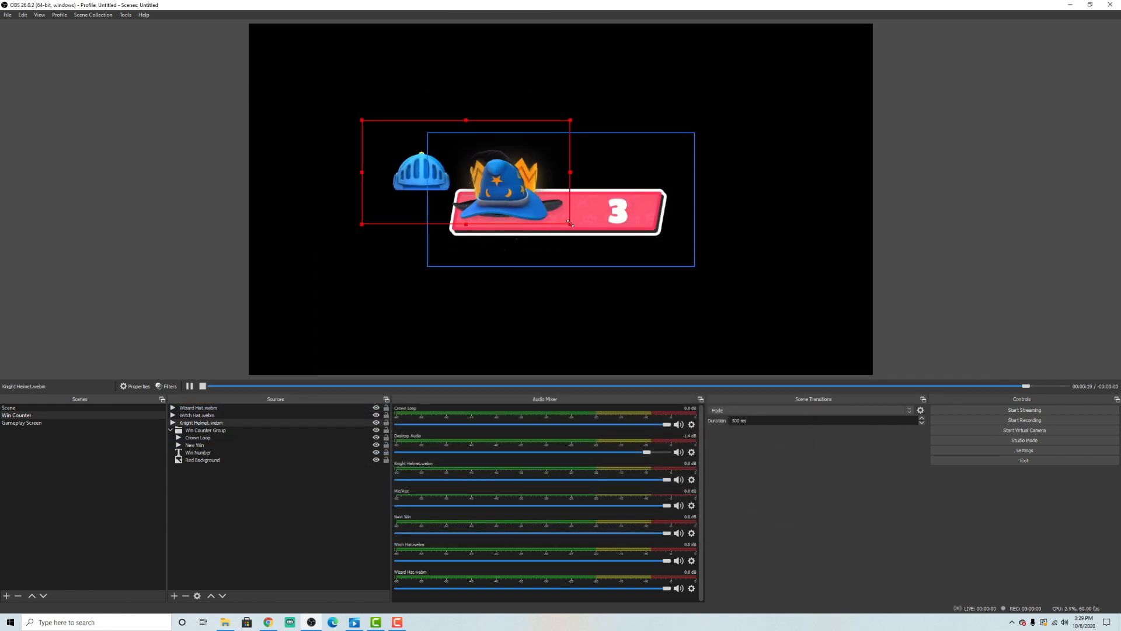
pyautogui.moveTo(568, 224); pyautogui.dragTo(607, 254)
pyautogui.moveTo(436, 189); pyautogui.dragTo(505, 196)
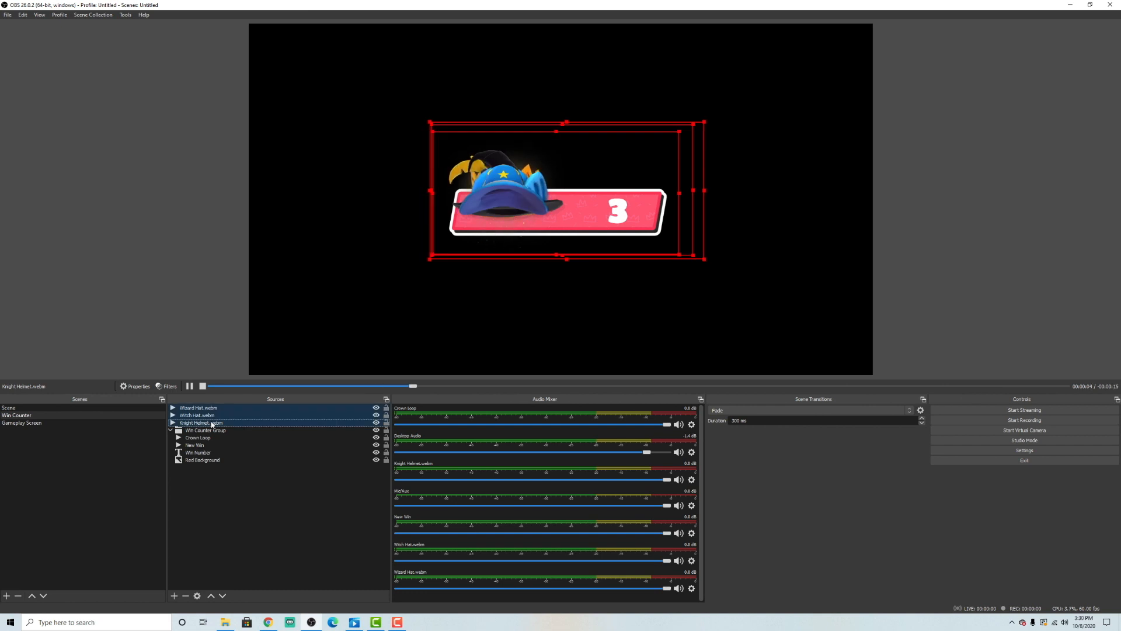
# - Move the Wizard Hat, Witch Hat and Knight Helmet sources together into the Win Counter Group
pyautogui.moveTo(212, 423); pyautogui.dragTo(222, 434)
pyautogui.click(274, 479)
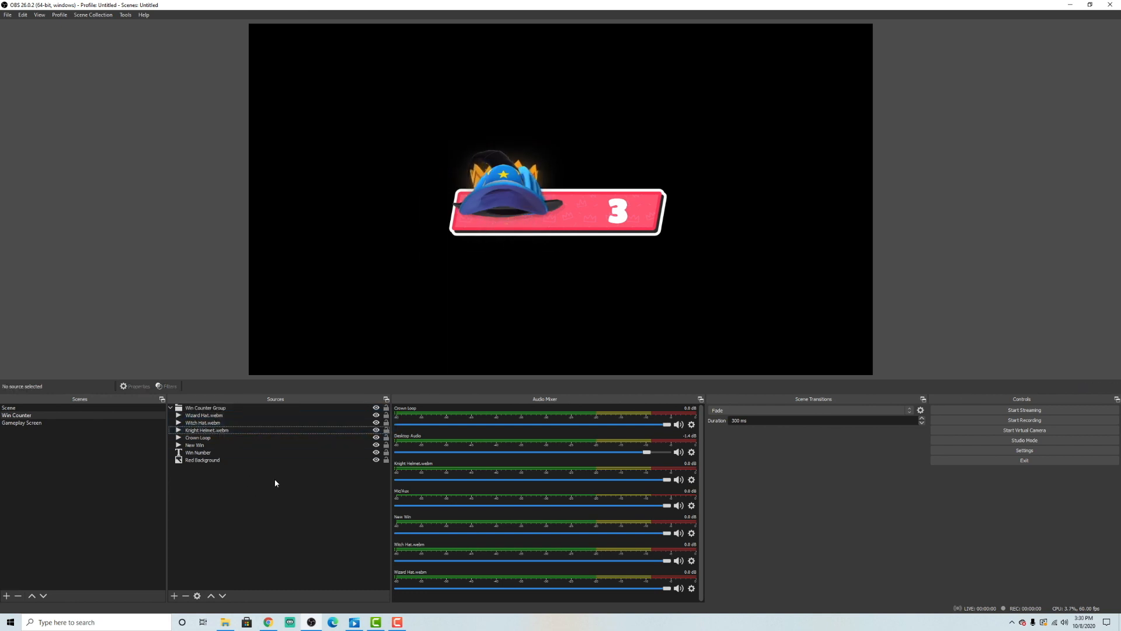
# - Hide the Crown Loop, Knight Helmet and Witch Hat sources, and nudge the Wizard Hat slightly down on the banner
pyautogui.click(376, 437)
pyautogui.click(376, 430)
pyautogui.click(376, 422)
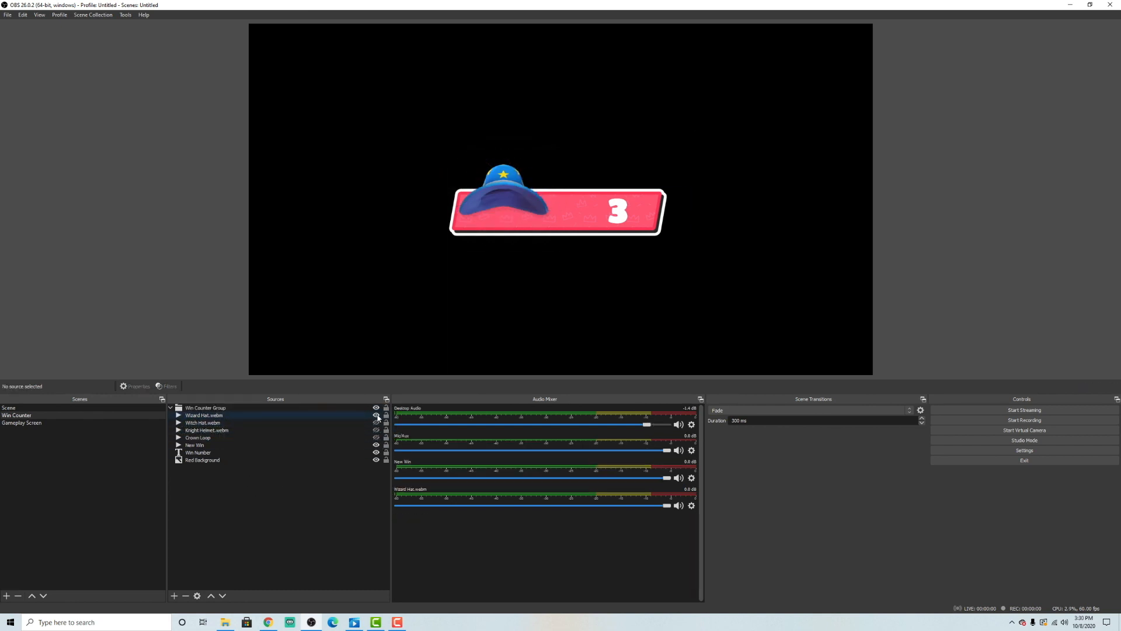
pyautogui.click(268, 418)
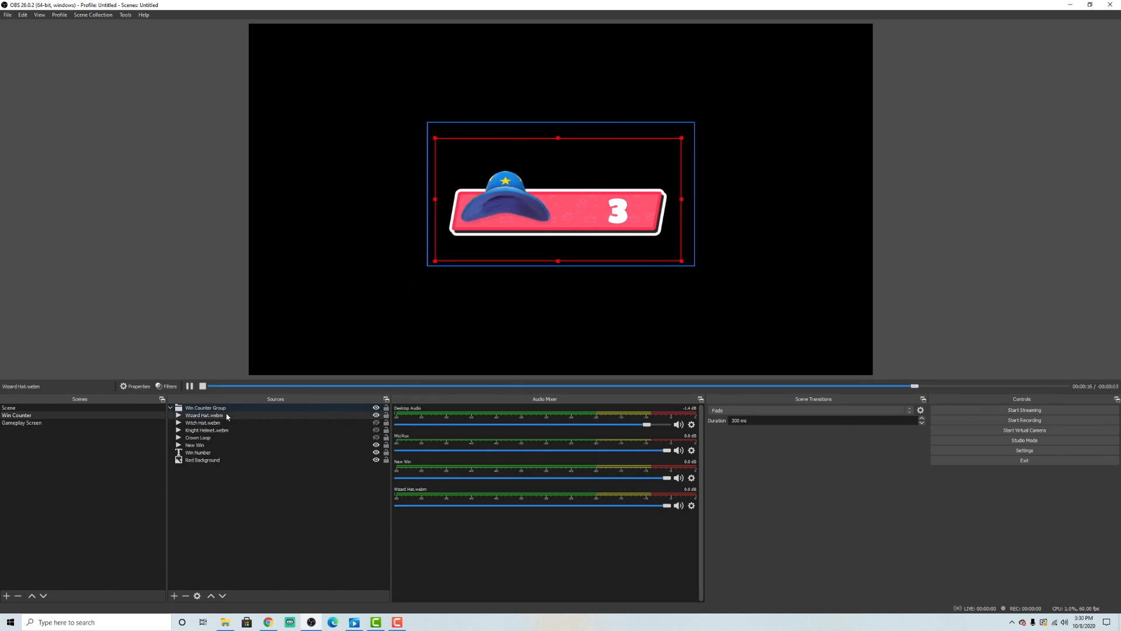
# - In the Gameplay Screen scene, enlarge the Win Counter to about 85% of the canvas width and place its banner in the lower-right corner
pyautogui.click(23, 422)
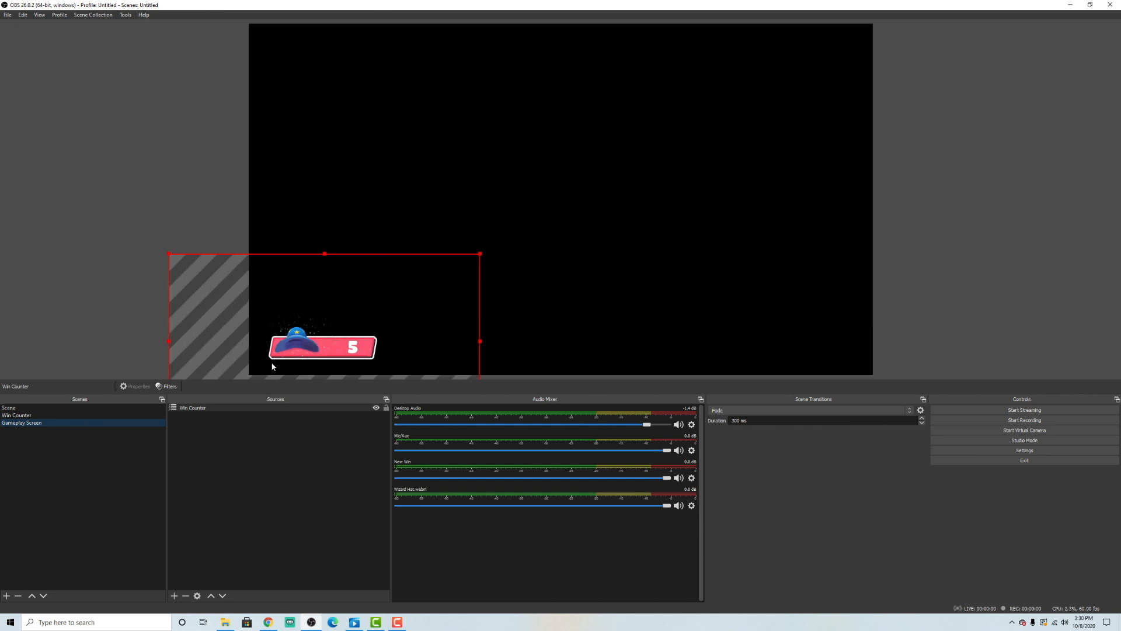
pyautogui.moveTo(340, 337); pyautogui.dragTo(637, 127)
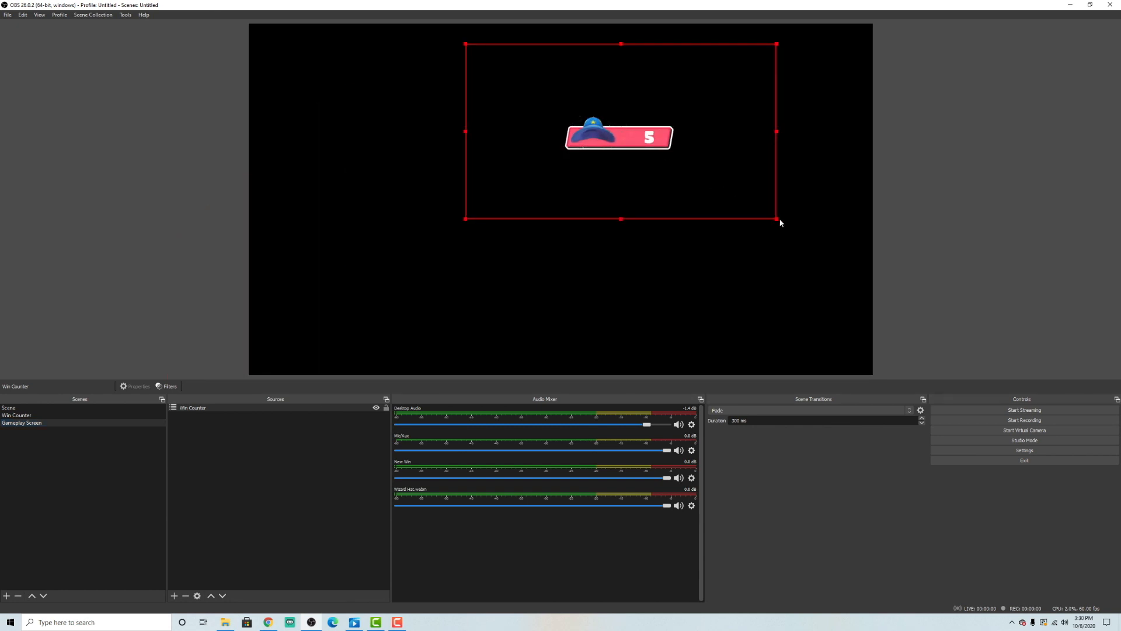
pyautogui.moveTo(776, 220); pyautogui.dragTo(999, 344)
pyautogui.moveTo(776, 258); pyautogui.dragTo(792, 383)
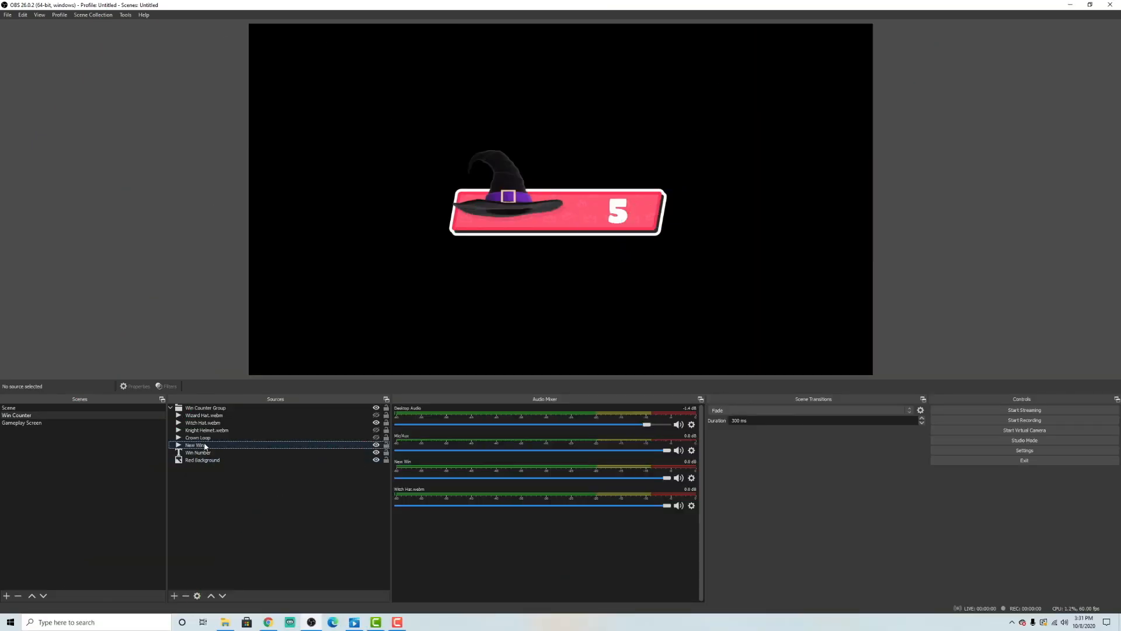
# - Turn off restarting playback when the source becomes active for the New Win animation in the Win Counter scene
pyautogui.rightClick(205, 446)
pyautogui.click(229, 439)
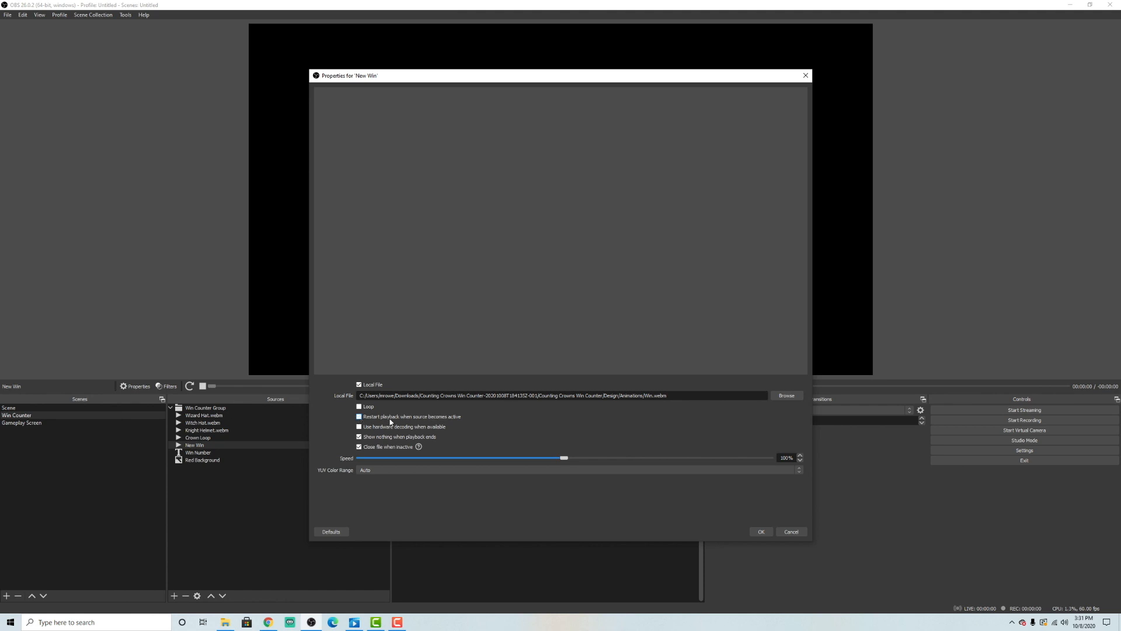
pyautogui.click(769, 532)
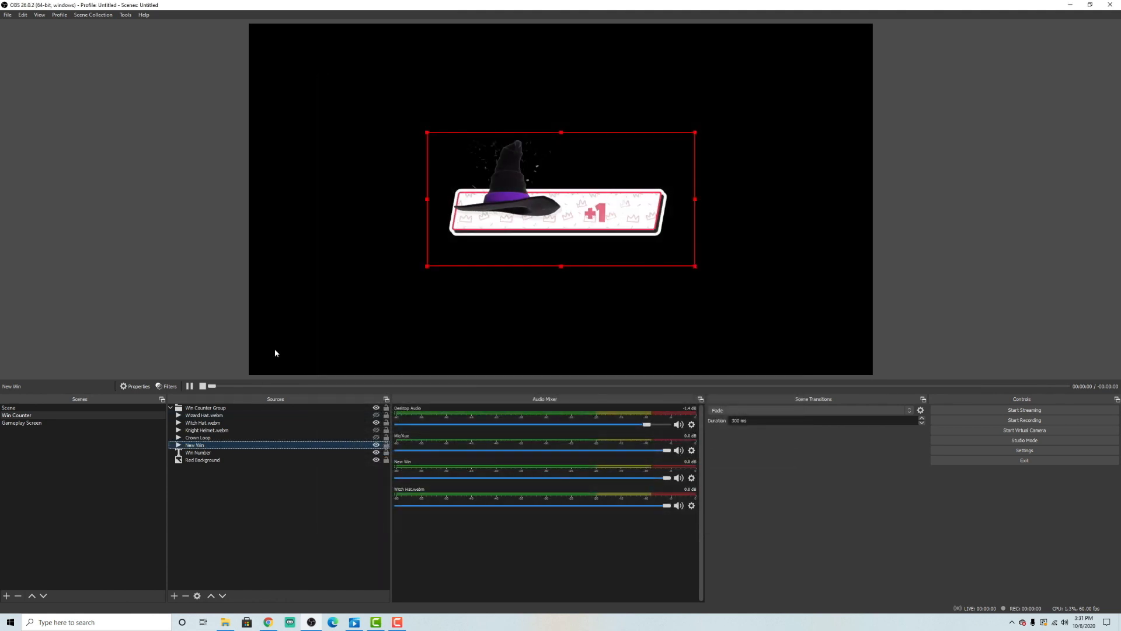
pyautogui.click(276, 553)
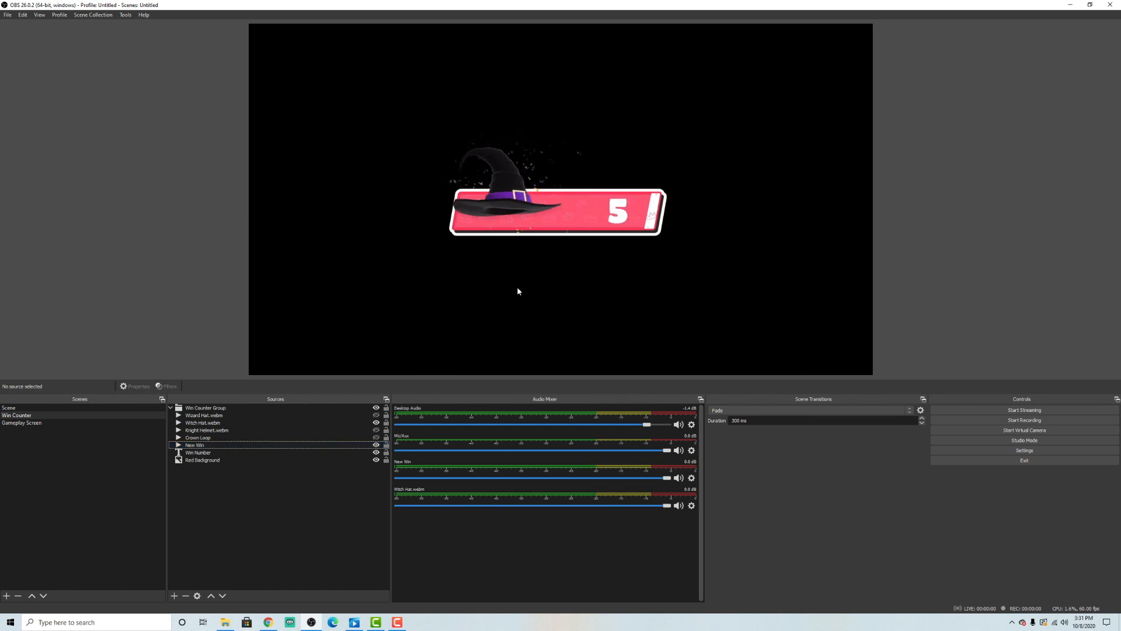
# - In the Gameplay Screen scene, move the Win Counter towards the upper left and back to the lower-right corner
pyautogui.click(66, 423)
pyautogui.moveTo(677, 355); pyautogui.dragTo(432, 208)
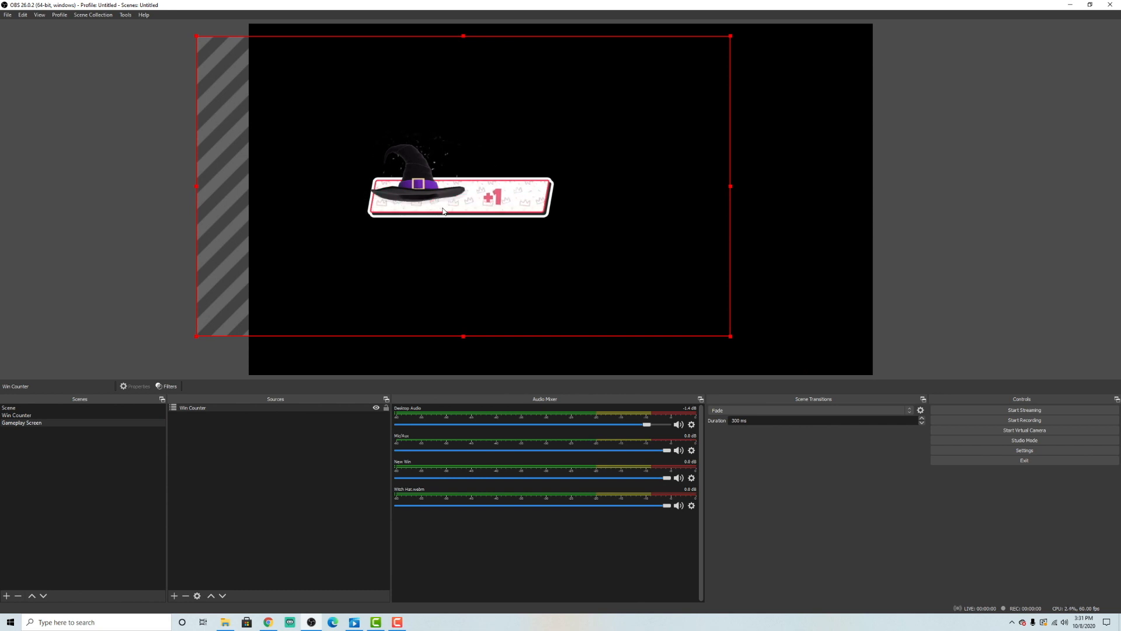
pyautogui.moveTo(483, 201); pyautogui.dragTo(768, 329)
# - In the Win Counter scene, hide the Witch Hat and Wizard Hat and show only the Knight Helmet on the banner
pyautogui.click(134, 415)
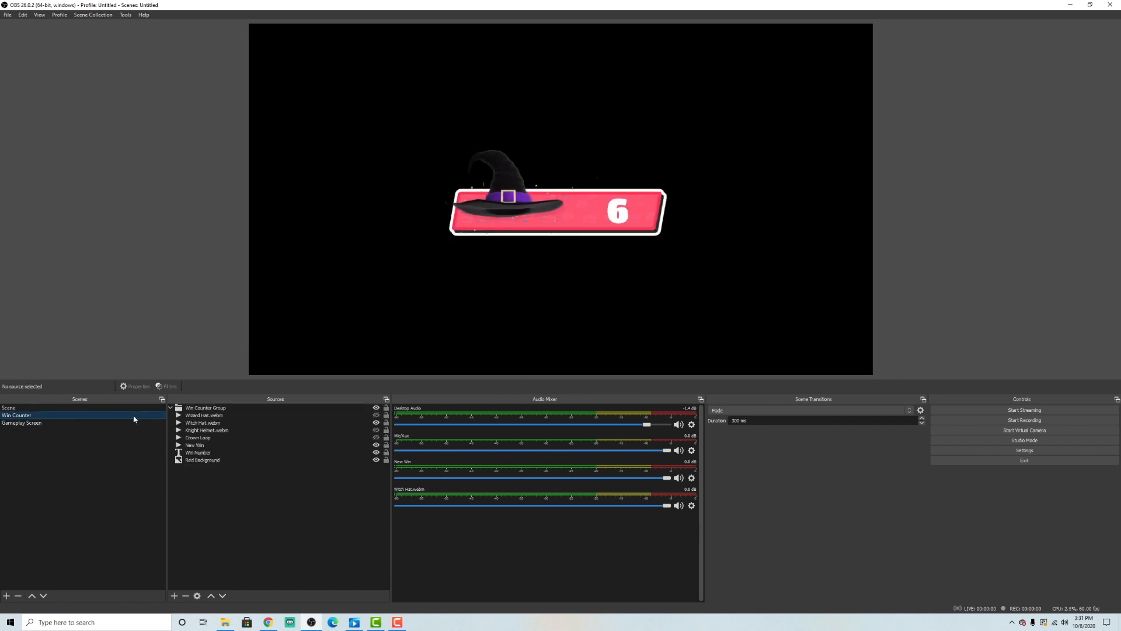
pyautogui.click(376, 422)
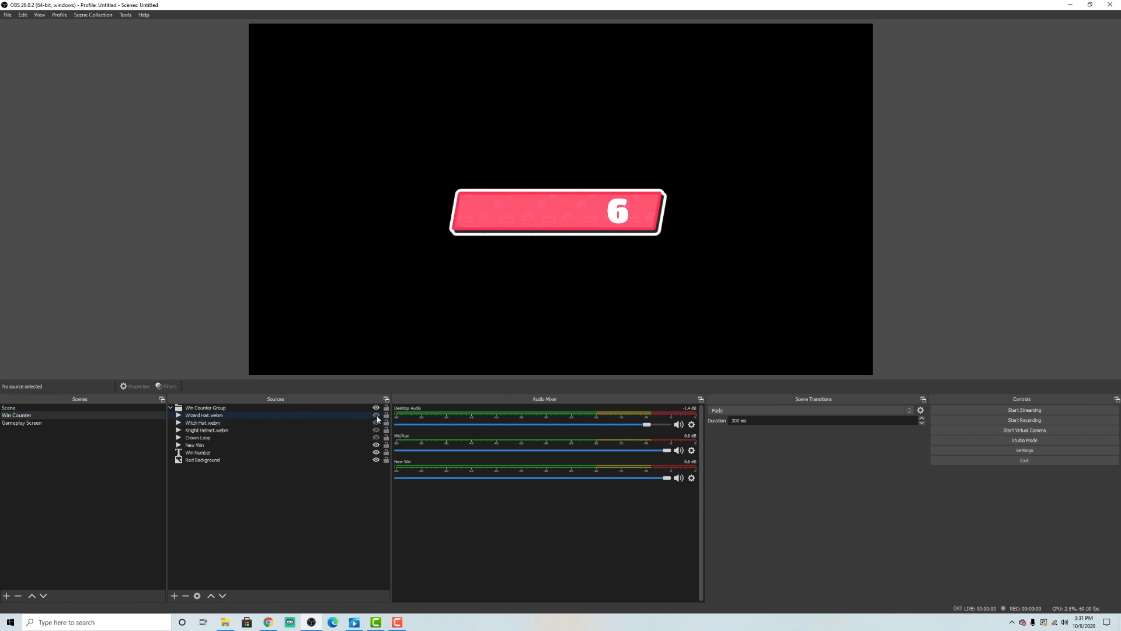
pyautogui.click(376, 415)
pyautogui.click(376, 429)
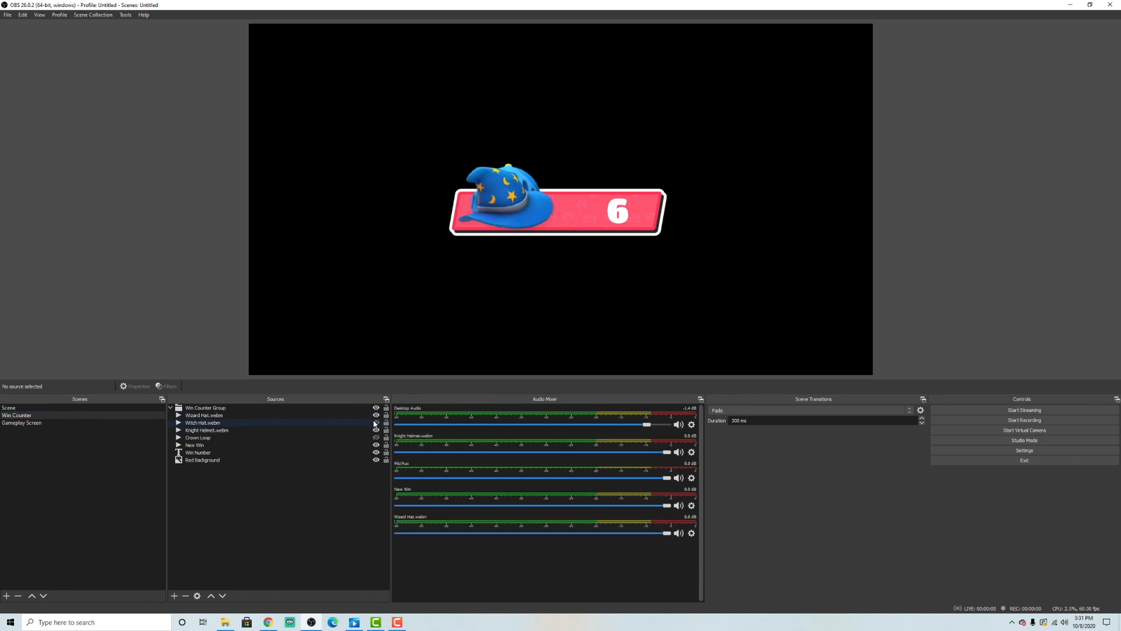
pyautogui.click(376, 414)
# - In the Gameplay Screen scene, scale the Win Counter to about 60% of the canvas width and place its banner in the lower-right corner
pyautogui.click(36, 408)
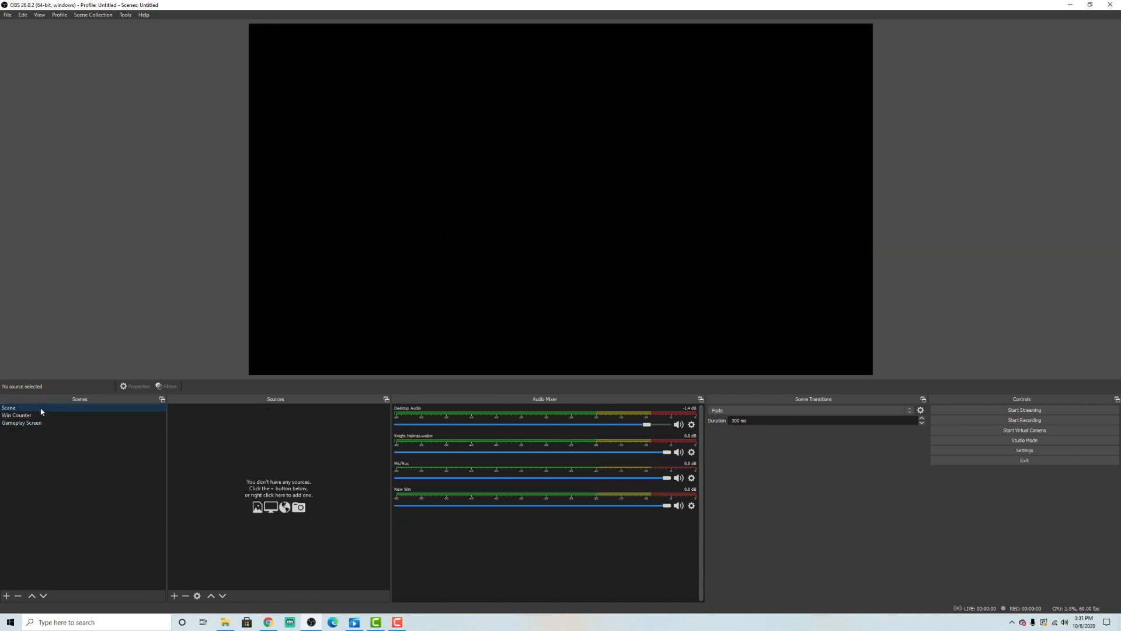
pyautogui.click(41, 423)
pyautogui.moveTo(710, 333); pyautogui.dragTo(407, 314)
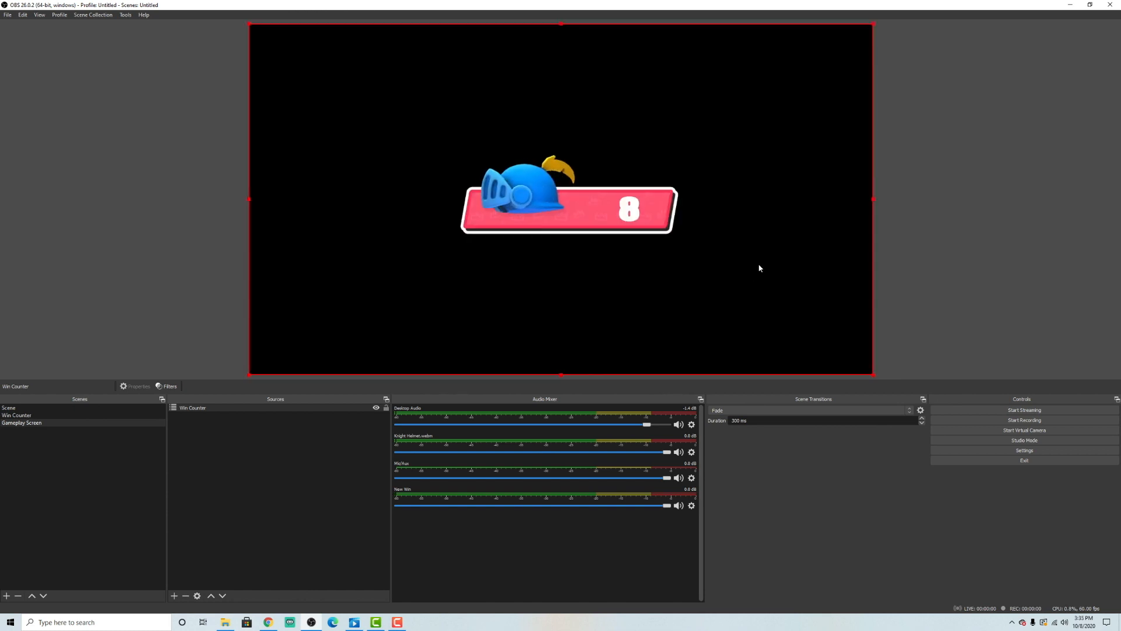
pyautogui.moveTo(558, 138); pyautogui.dragTo(689, 251)
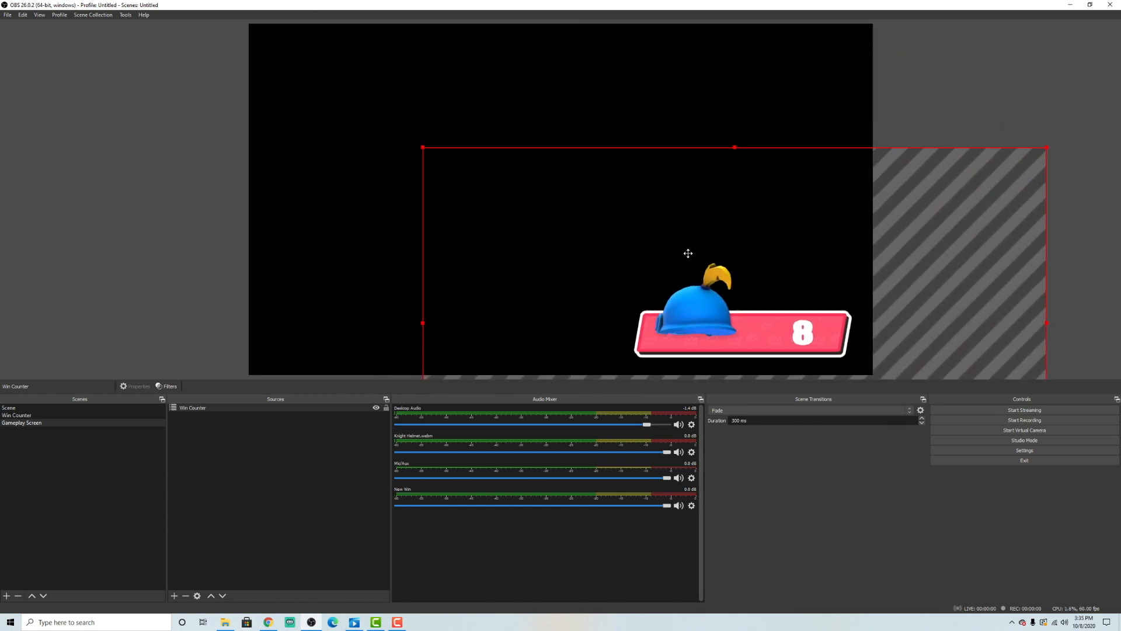
pyautogui.click(422, 147)
pyautogui.moveTo(660, 280); pyautogui.dragTo(658, 280)
pyautogui.moveTo(420, 147); pyautogui.dragTo(670, 288)
pyautogui.moveTo(808, 330); pyautogui.dragTo(728, 269)
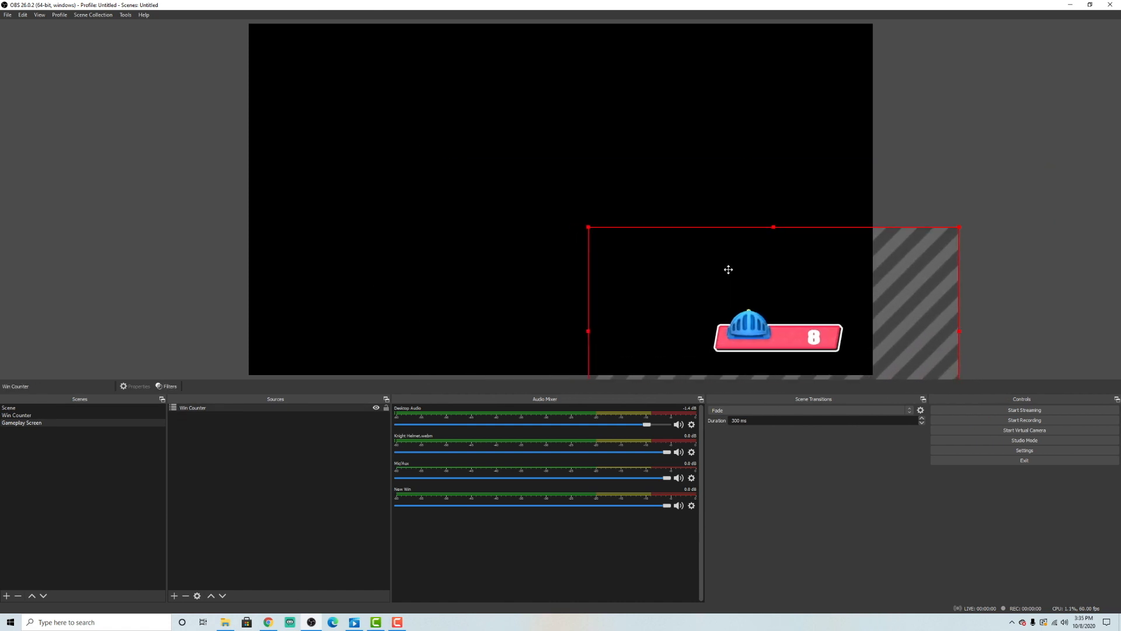